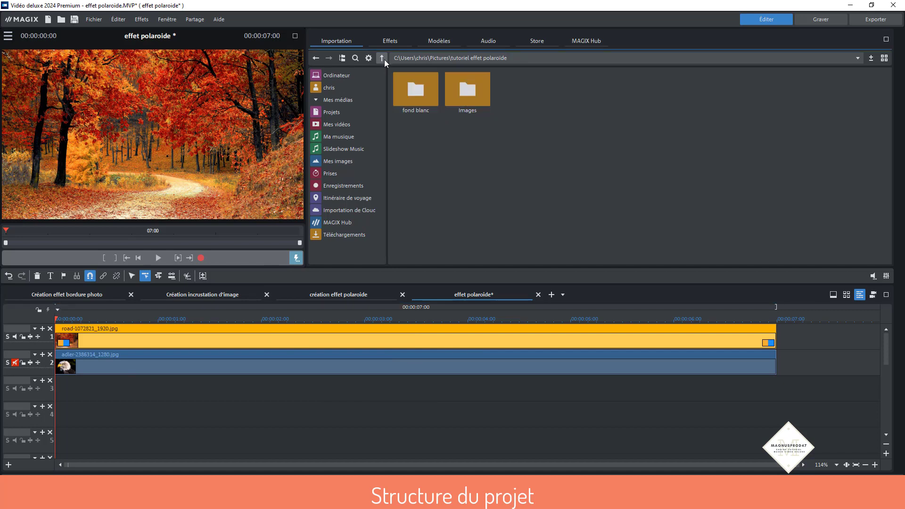
Place blanc.jpg from the fond blanc folder at the start of track 3 and select the clip
{"action": "double_click", "coordinate": [429, 89]}
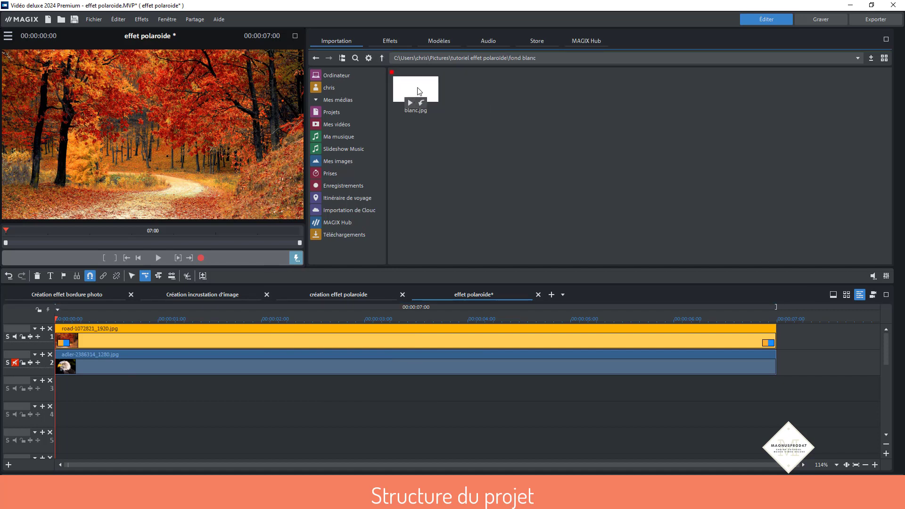
{"action": "left_click_drag", "start_coordinate": [416, 90], "coordinate": [94, 396]}
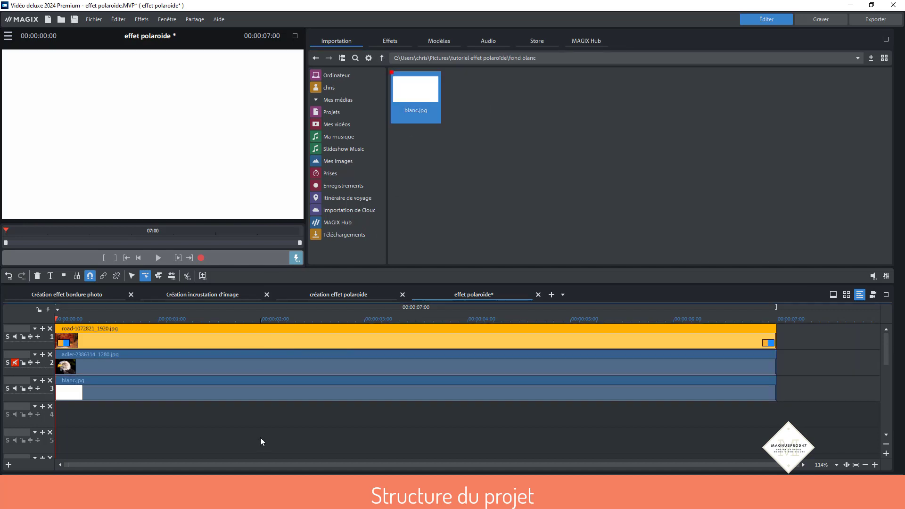
{"action": "left_click", "coordinate": [265, 389]}
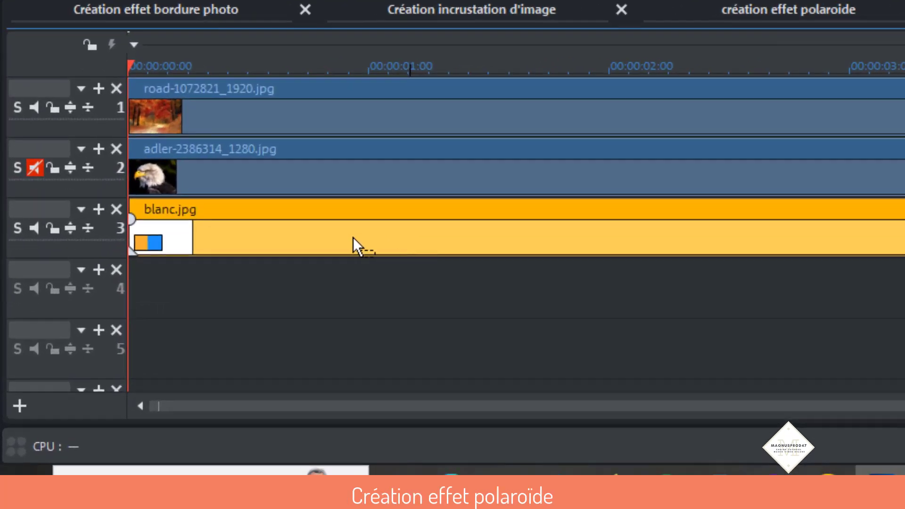
{"action": "left_click", "coordinate": [29, 171]}
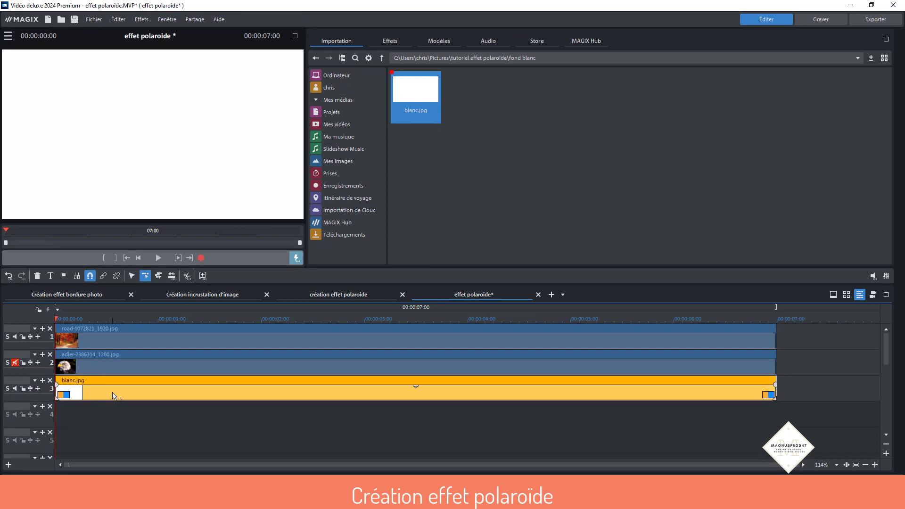
Crop the blanc.jpg clip with the Extrait effect, using Proportions libres and a width of 831 pixels, and preview the result
{"action": "left_click", "coordinate": [392, 43]}
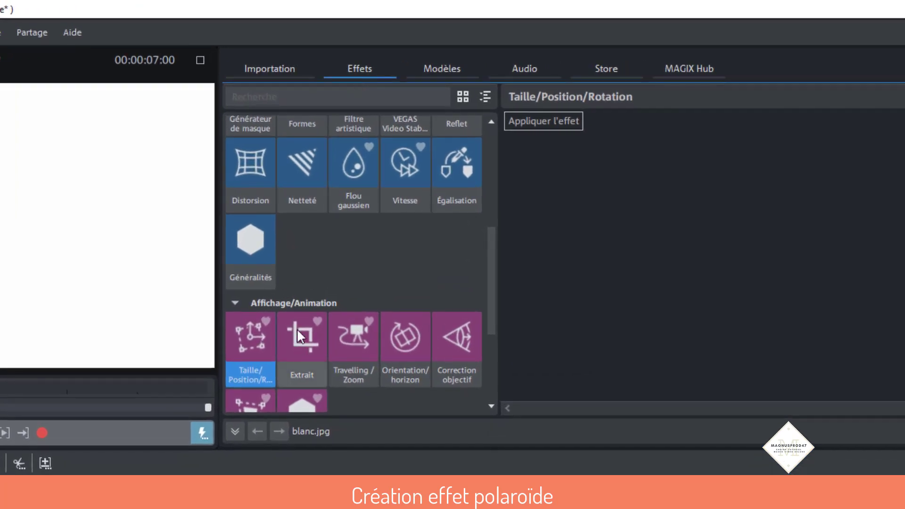
{"action": "scroll", "coordinate": [296, 324], "scroll_direction": "down", "scroll_amount": 1}
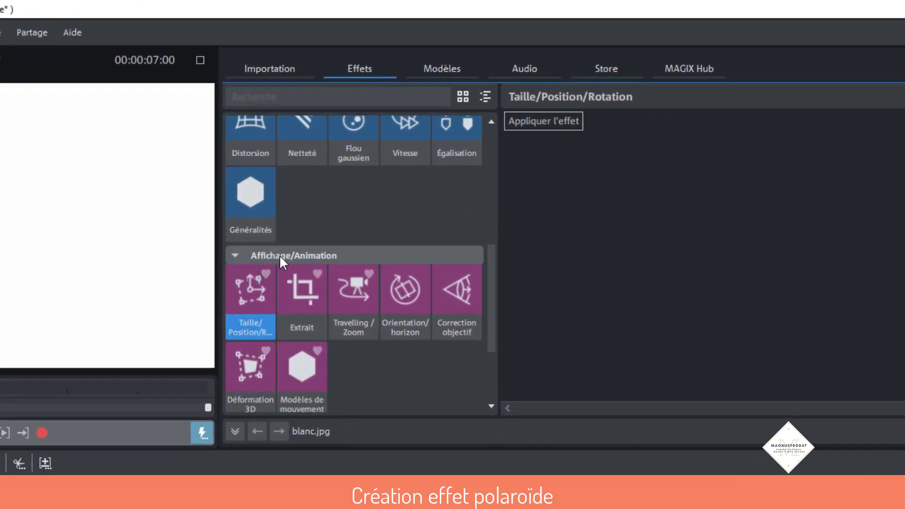
{"action": "left_click", "coordinate": [307, 324]}
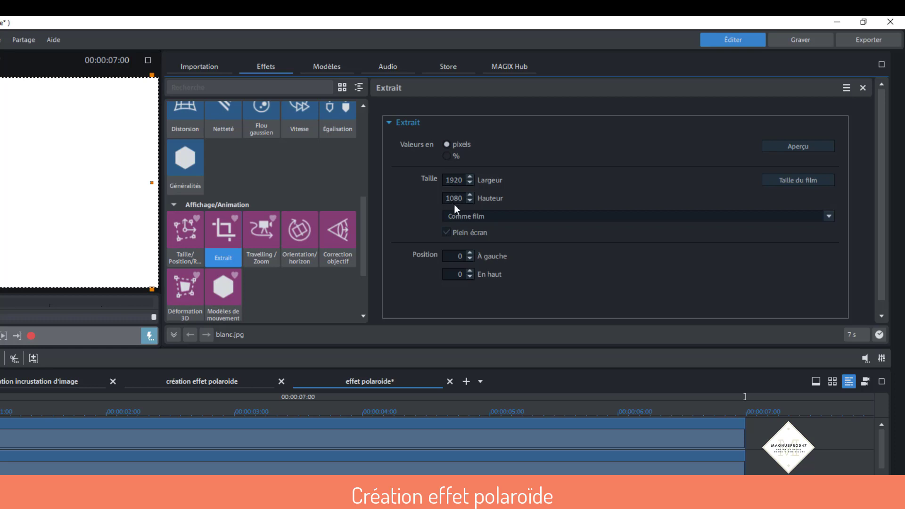
{"action": "left_click", "coordinate": [827, 217]}
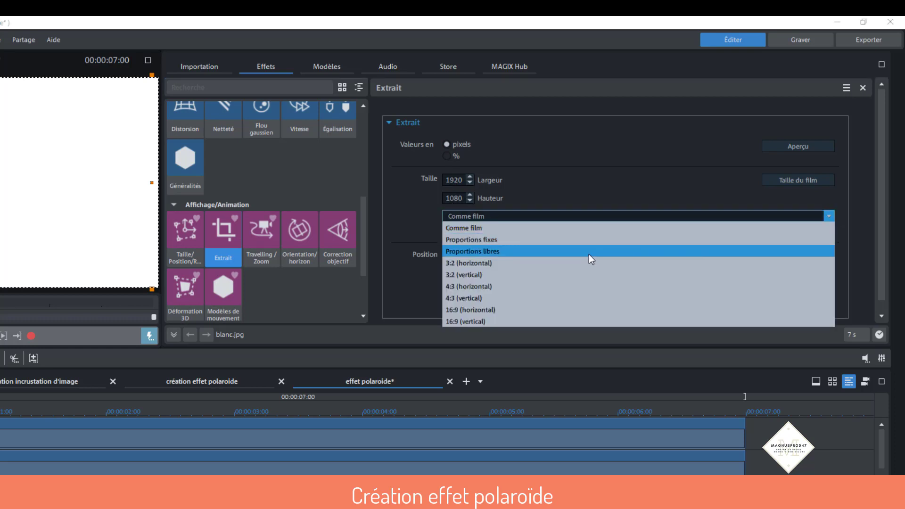
{"action": "left_click", "coordinate": [590, 258]}
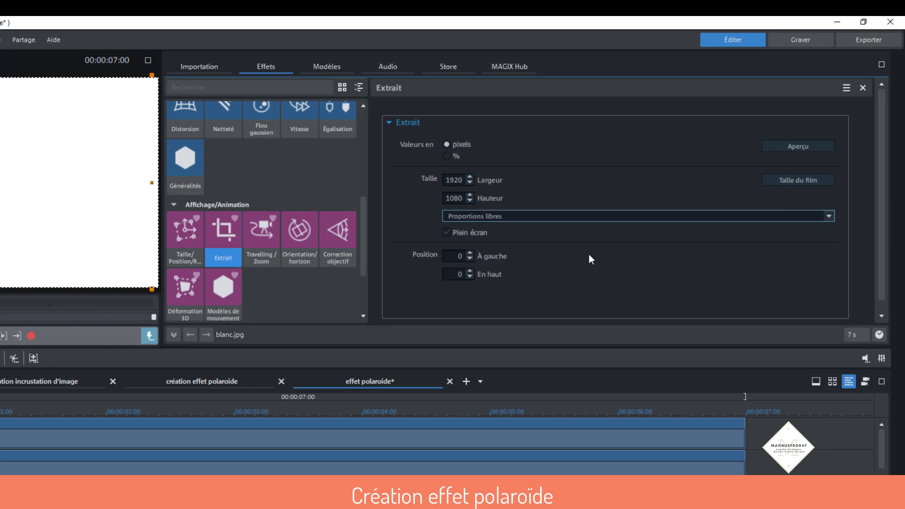
{"action": "double_click", "coordinate": [446, 179]}
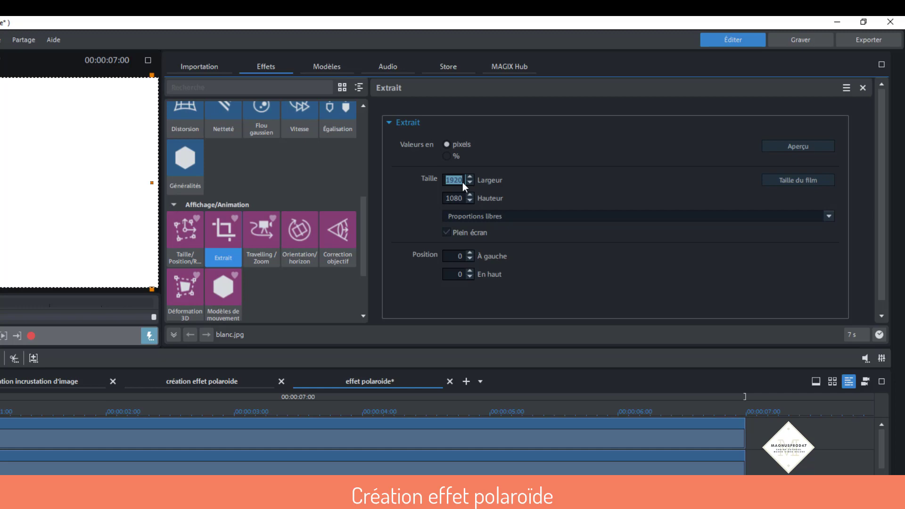
{"action": "type", "text": "831"}
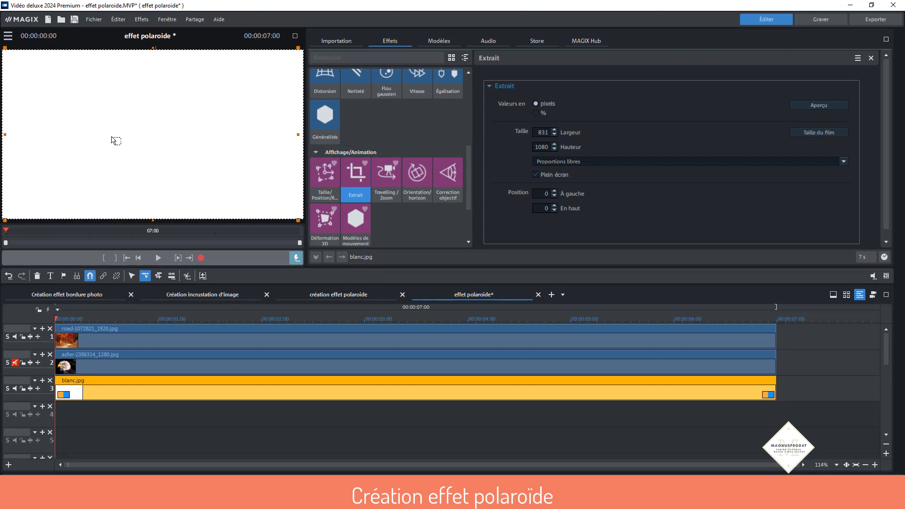
{"action": "left_click", "coordinate": [826, 106]}
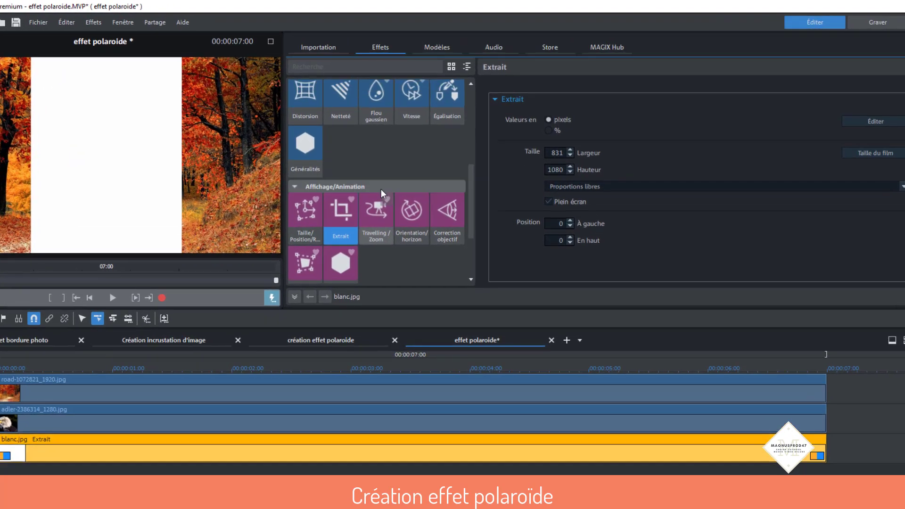
Apply the Formes effect to blanc.jpg with the shape Carré and the method Couper la section
{"action": "scroll", "coordinate": [390, 162], "scroll_direction": "up", "scroll_amount": 3}
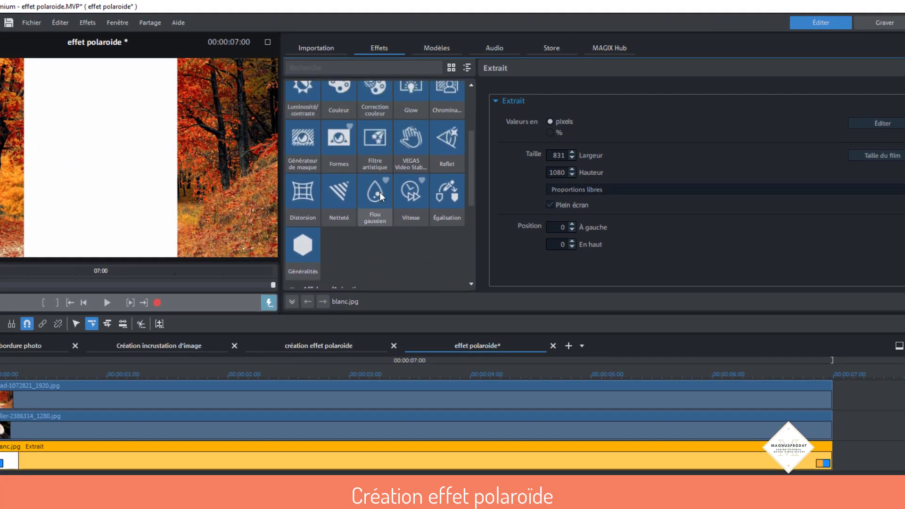
{"action": "scroll", "coordinate": [380, 191], "scroll_direction": "up", "scroll_amount": 3}
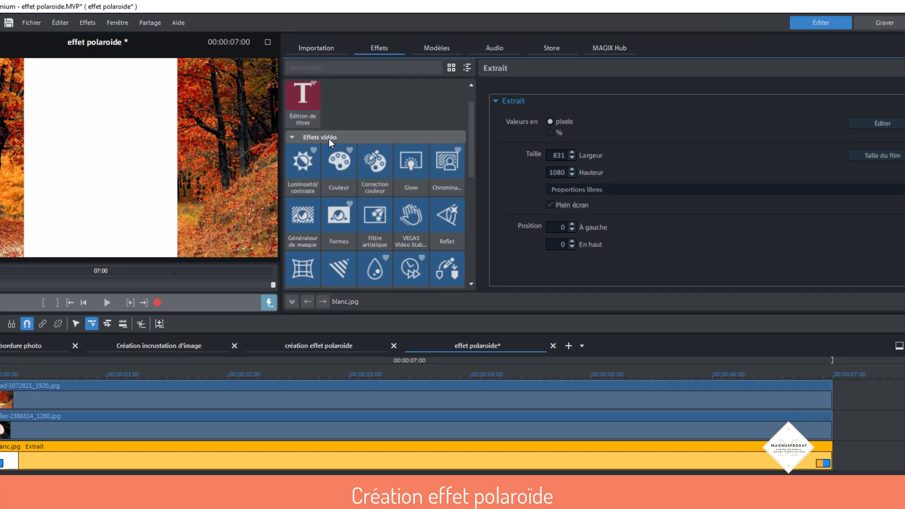
{"action": "left_click", "coordinate": [337, 234]}
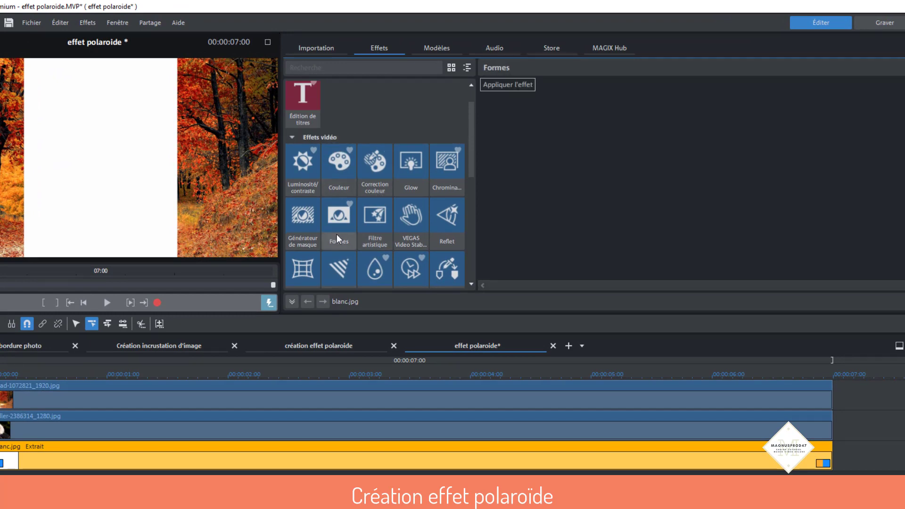
{"action": "left_click", "coordinate": [513, 86]}
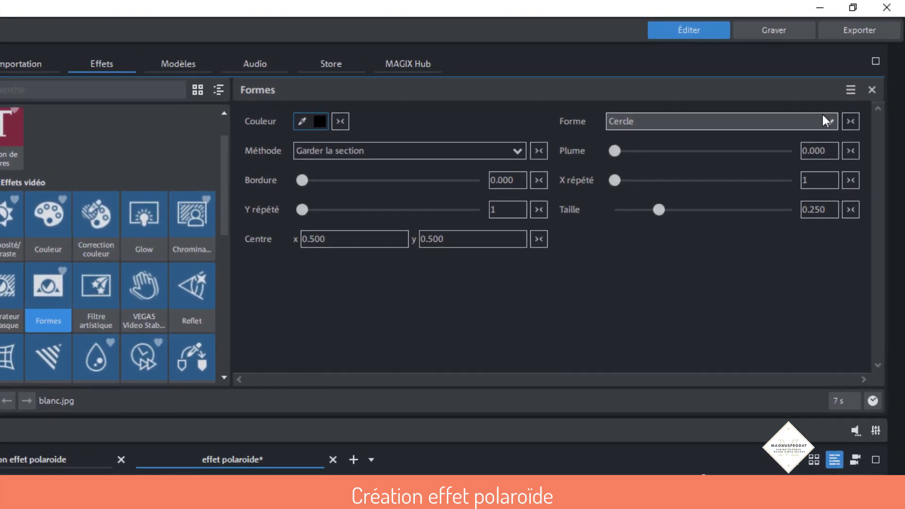
{"action": "left_click", "coordinate": [829, 119]}
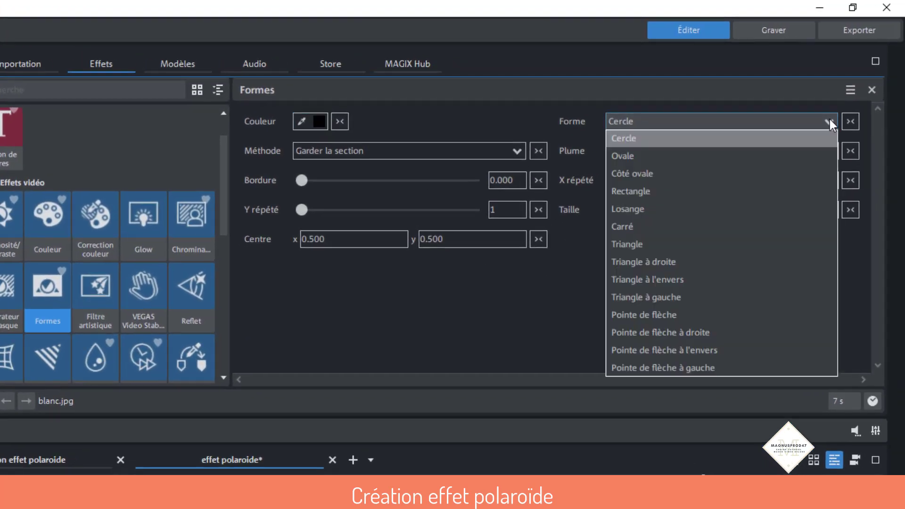
{"action": "left_click", "coordinate": [665, 226]}
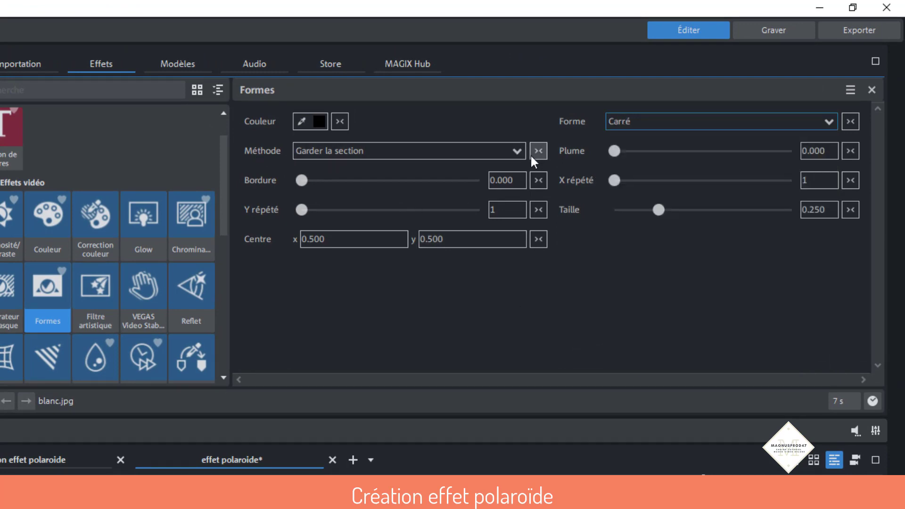
{"action": "left_click", "coordinate": [518, 152]}
{"action": "left_click", "coordinate": [466, 185]}
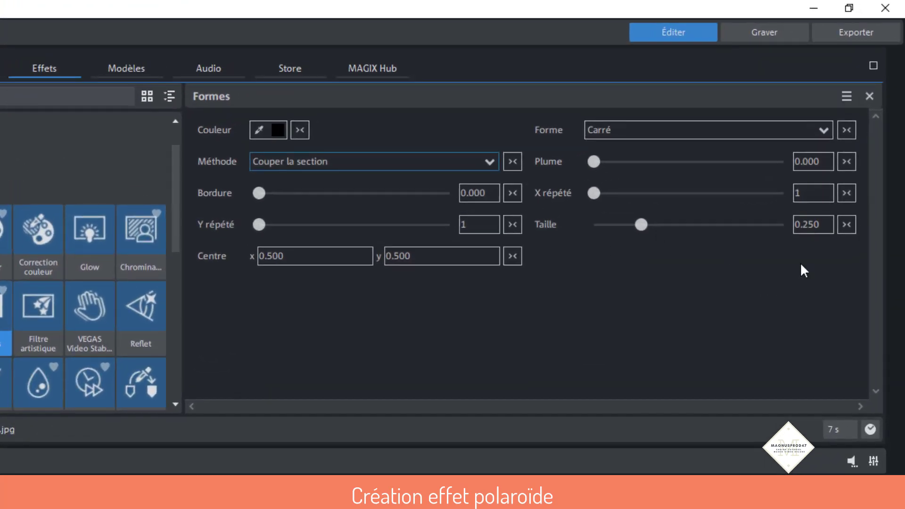
Set the square cutout's size to 0.183 and its centre x to 0.217
{"action": "left_click", "coordinate": [822, 225]}
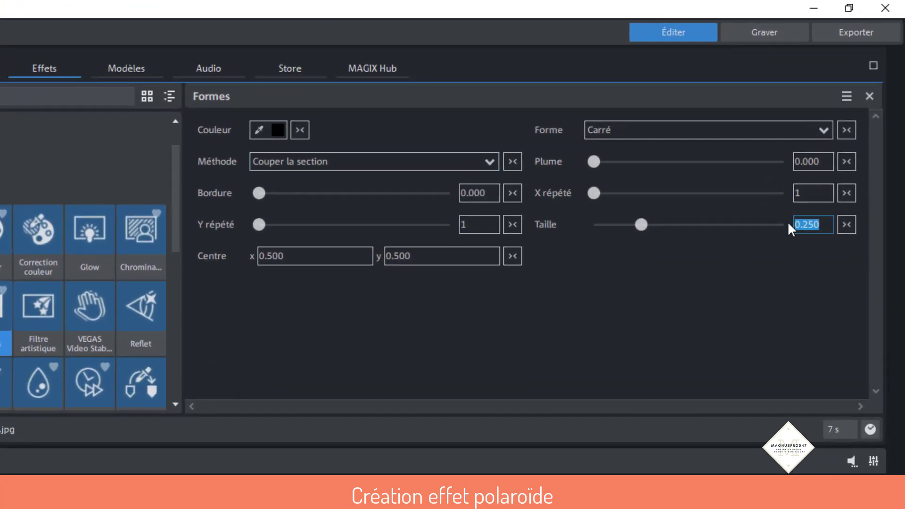
{"action": "type", "text": "0.183"}
{"action": "key", "text": "Return"}
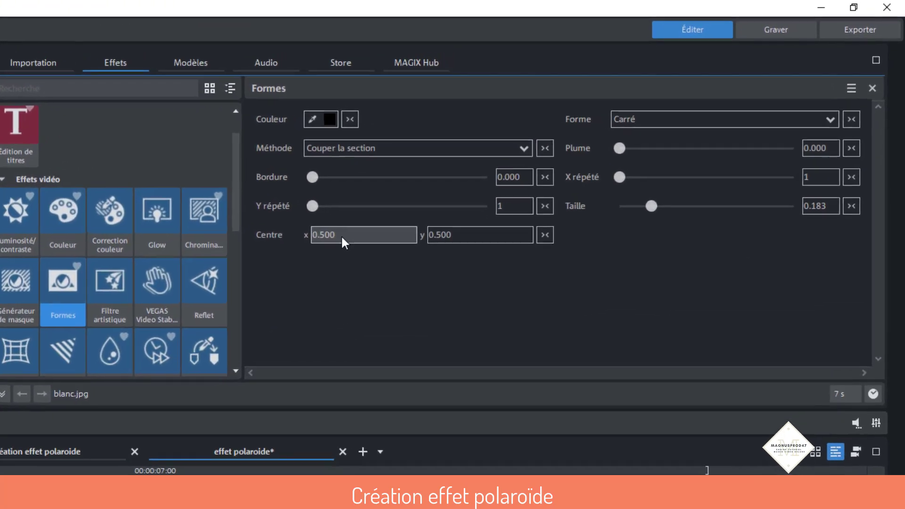
{"action": "left_click_drag", "start_coordinate": [337, 236], "coordinate": [309, 239]}
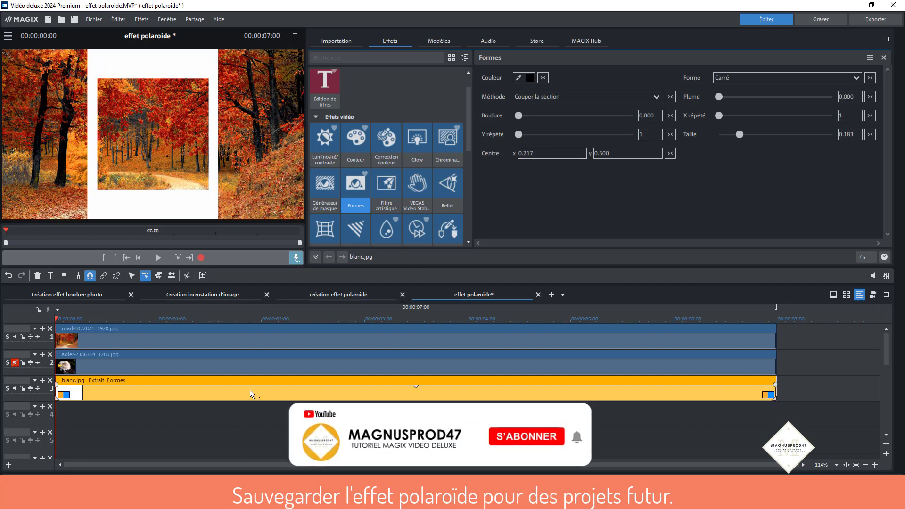
Save the blanc.jpg clip's video effects, including Extrait and Formes, as "effet polaroide 1"
{"action": "right_click", "coordinate": [252, 394]}
{"action": "mouse_move", "coordinate": [346, 289]}
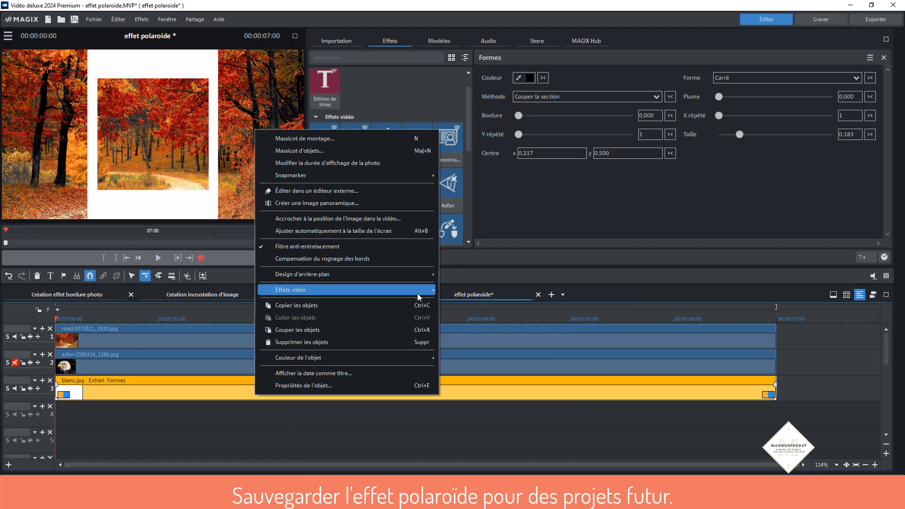
{"action": "mouse_move", "coordinate": [418, 293]}
{"action": "left_click", "coordinate": [459, 306]}
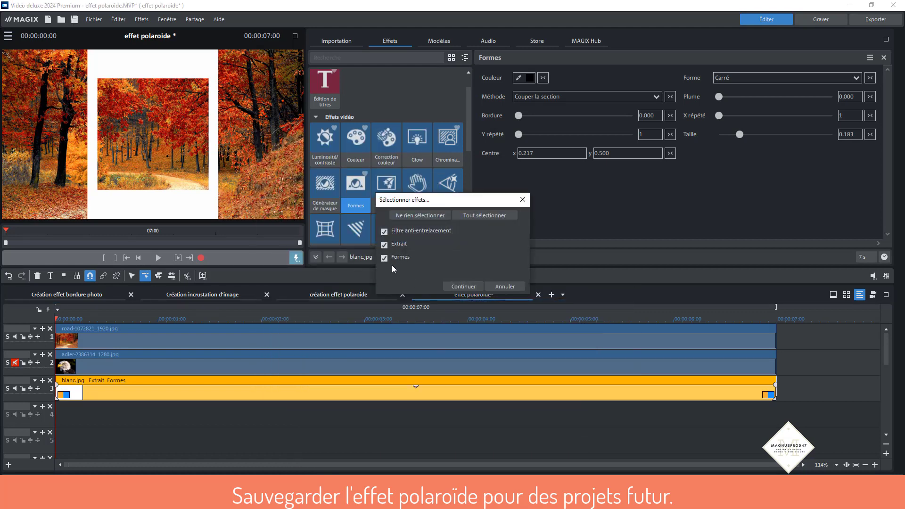
{"action": "left_click", "coordinate": [458, 285]}
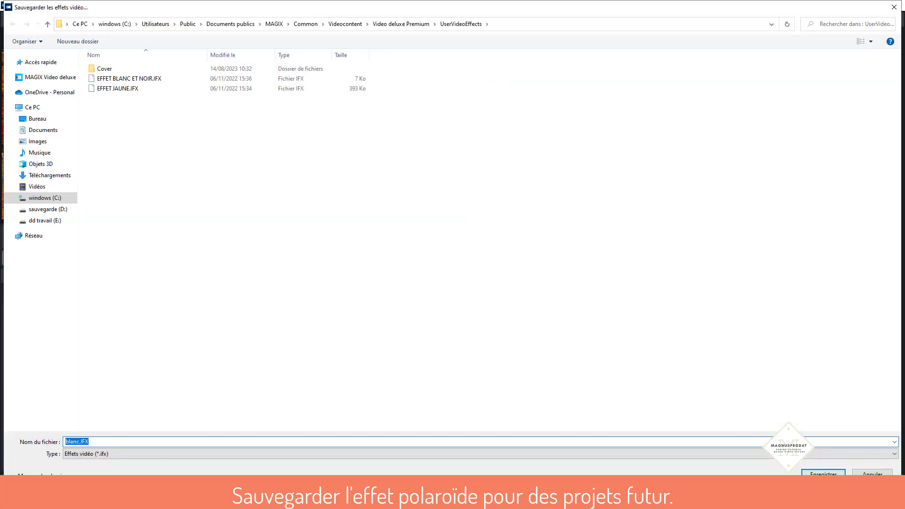
{"action": "type", "text": "effet polaroide 1"}
{"action": "key", "text": "Return"}
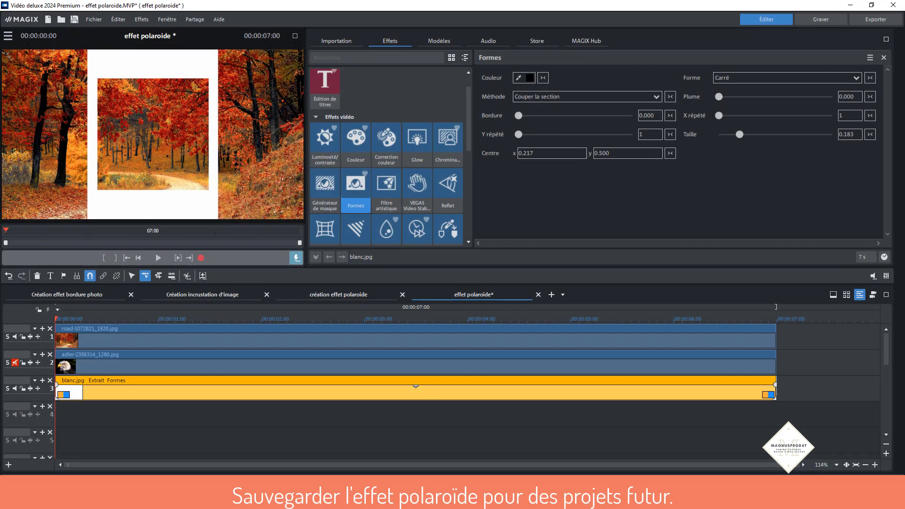
Set the centre y of the blanc.jpg clip's square cutout to 0.624
{"action": "left_click", "coordinate": [568, 440]}
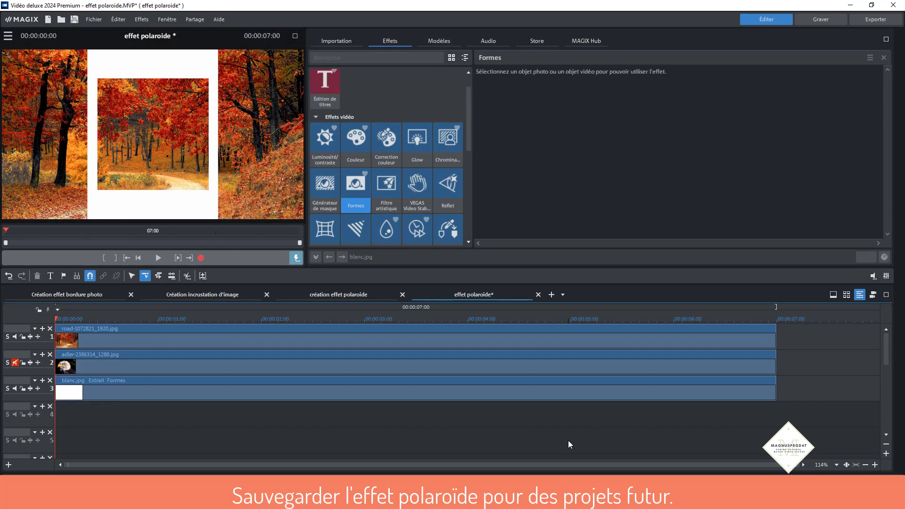
{"action": "left_click", "coordinate": [525, 397]}
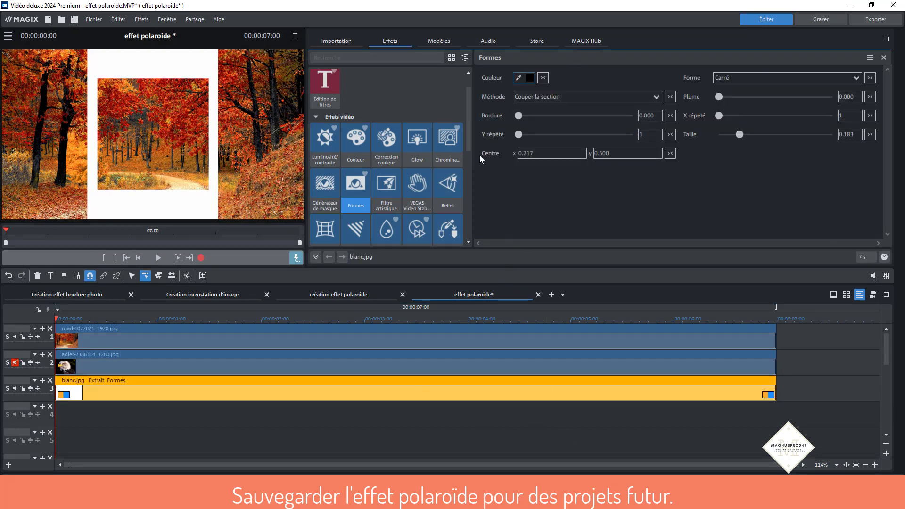
{"action": "left_click", "coordinate": [618, 155]}
{"action": "type", "text": "0.624"}
{"action": "key", "text": "Return"}
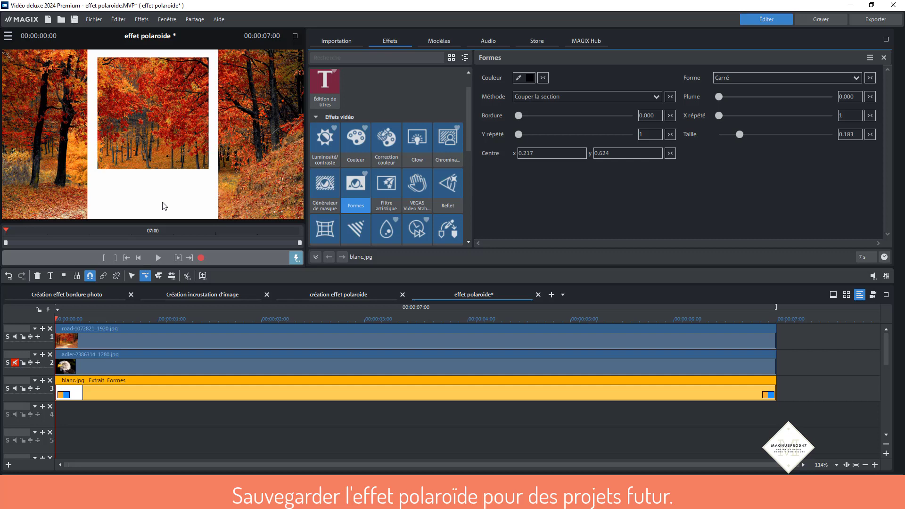
Save the video effects of blanc.jpg with the raised cutout as a separate effect file named "effet polaroide"
{"action": "right_click", "coordinate": [248, 391]}
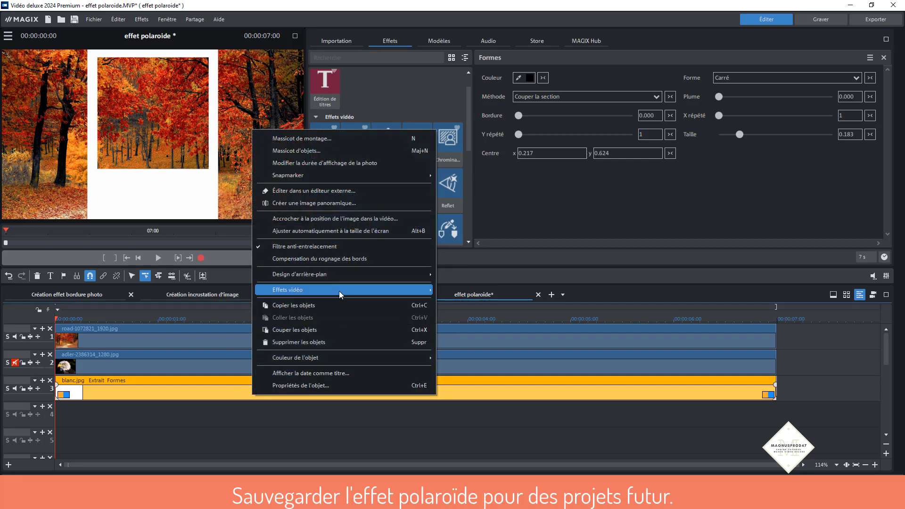
{"action": "mouse_move", "coordinate": [339, 290]}
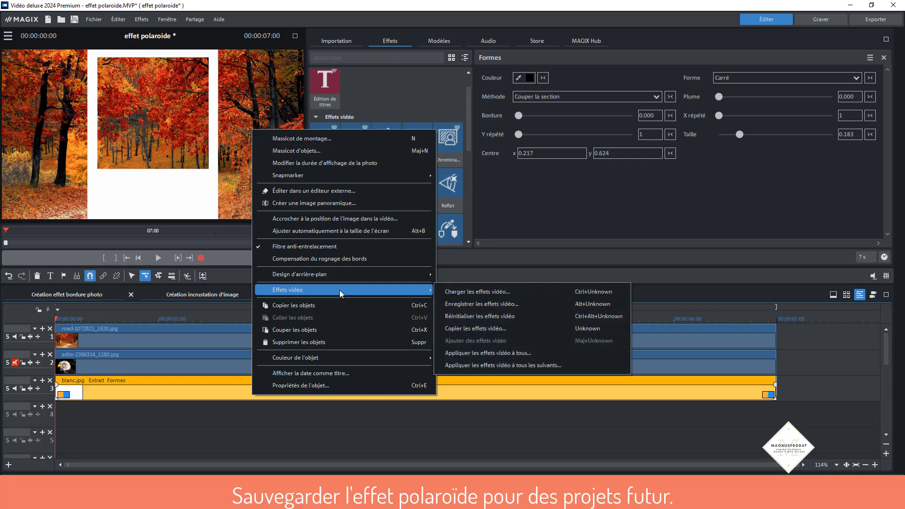
{"action": "left_click", "coordinate": [459, 304]}
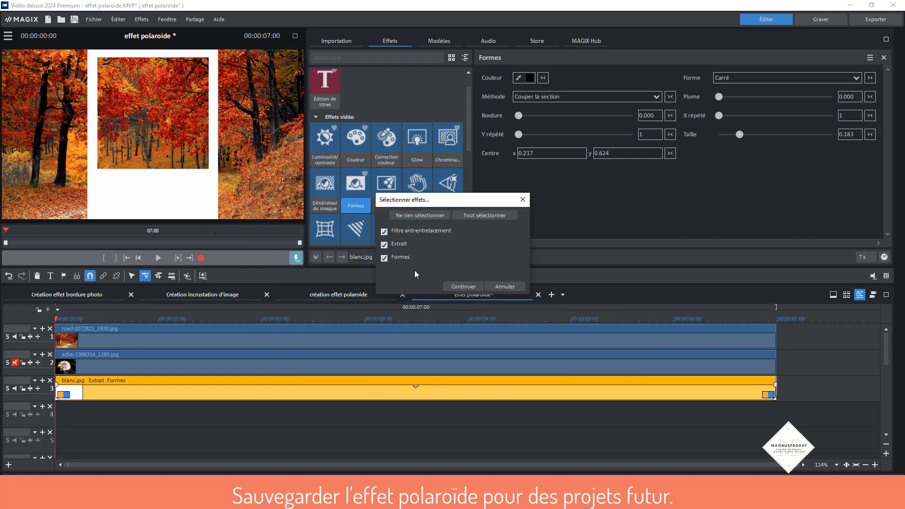
{"action": "left_click", "coordinate": [463, 286]}
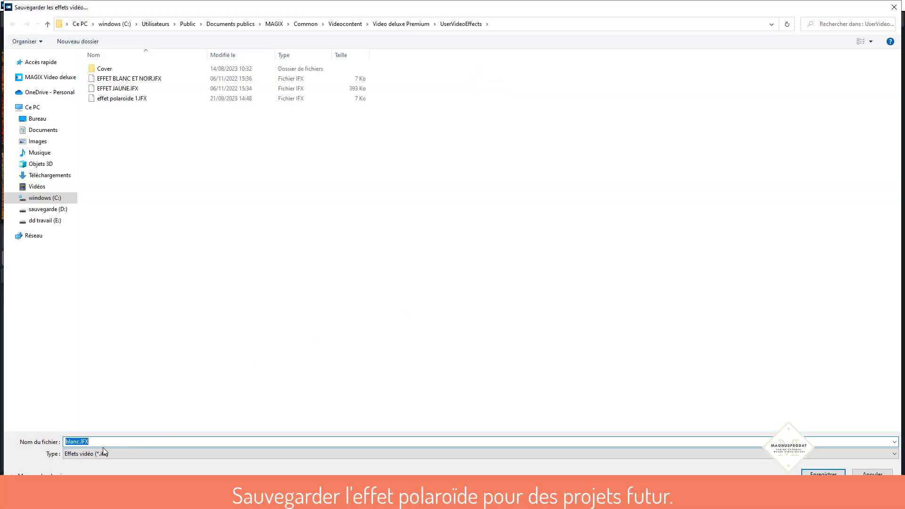
{"action": "type", "text": "e"}
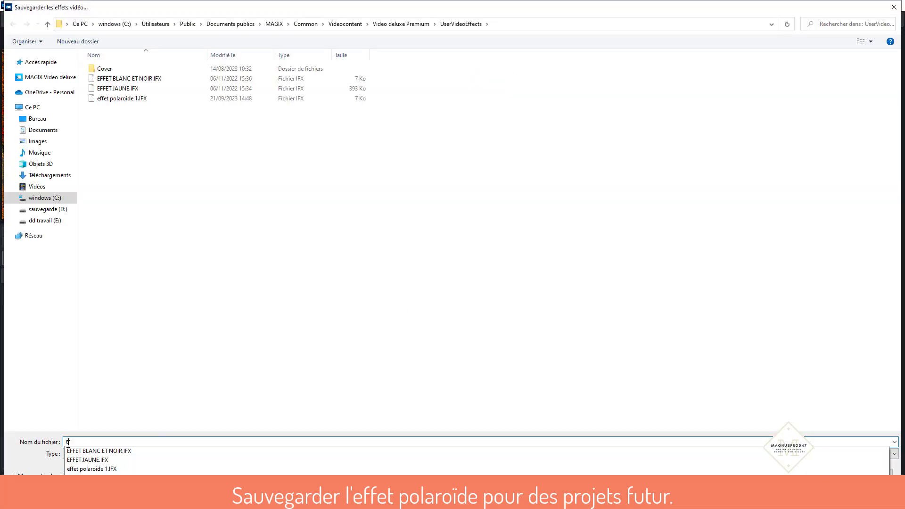
{"action": "type", "text": "ffet polaroide"}
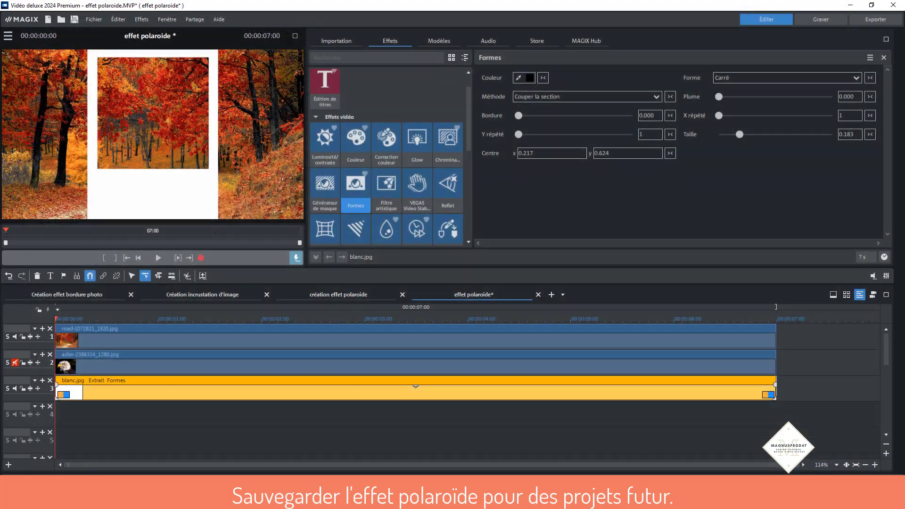
Apply the Taille/Position/Rotation effect to the blanc.jpg clip and scale it down proportionally to 646.0 × 839.6 px
{"action": "key", "text": "Return"}
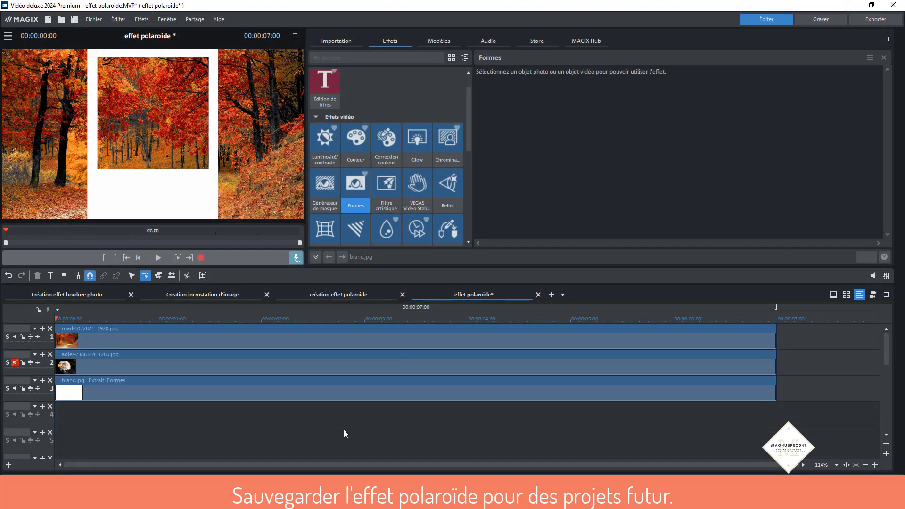
{"action": "left_click", "coordinate": [339, 393]}
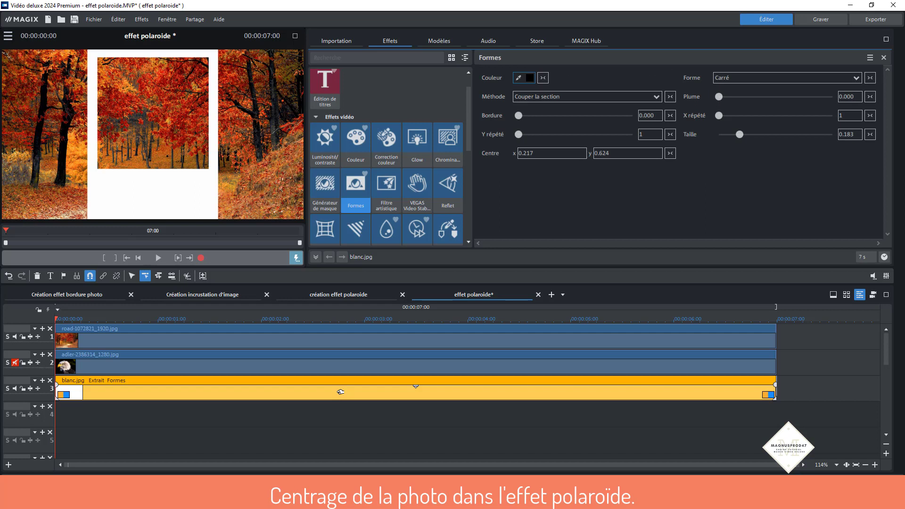
{"action": "scroll", "coordinate": [338, 154], "scroll_direction": "down", "scroll_amount": 3}
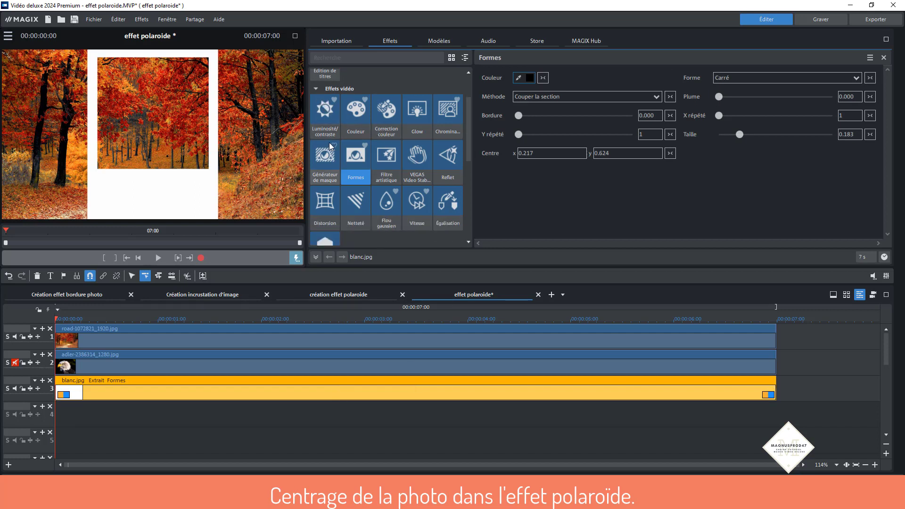
{"action": "scroll", "coordinate": [337, 154], "scroll_direction": "down", "scroll_amount": 2}
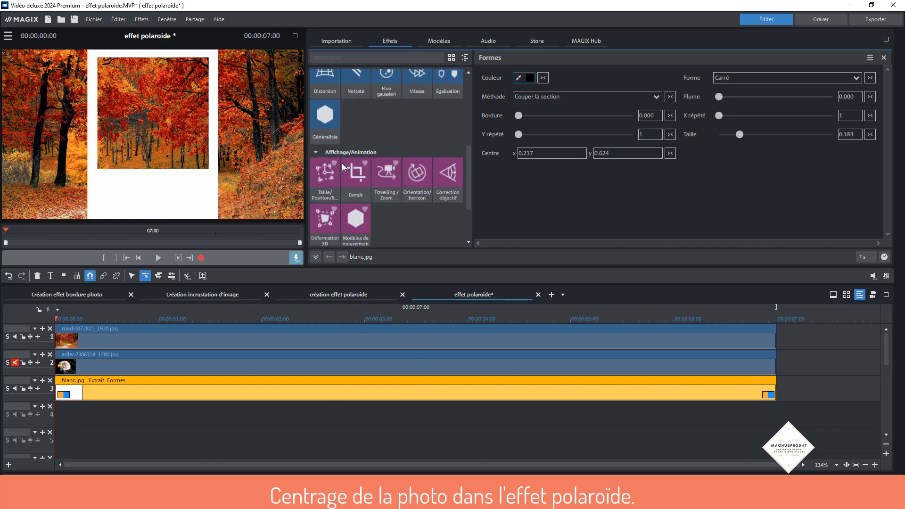
{"action": "left_click", "coordinate": [328, 191]}
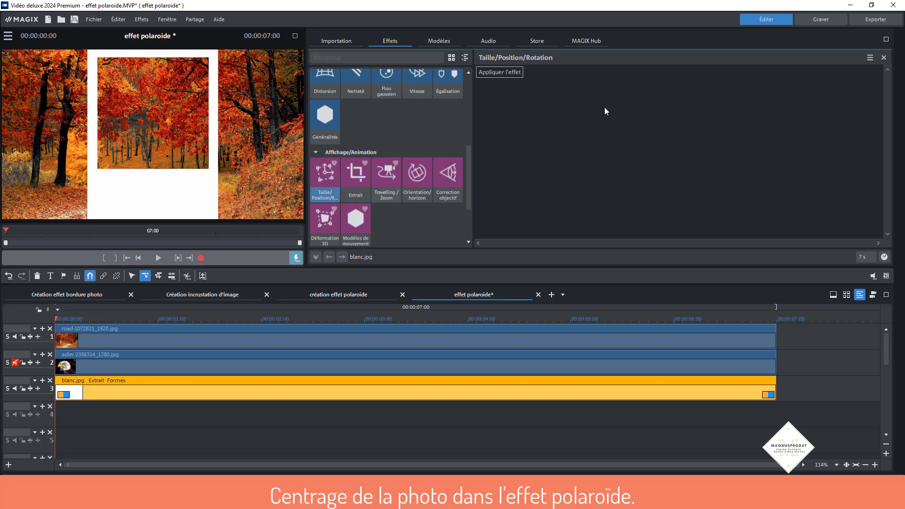
{"action": "left_click", "coordinate": [507, 72]}
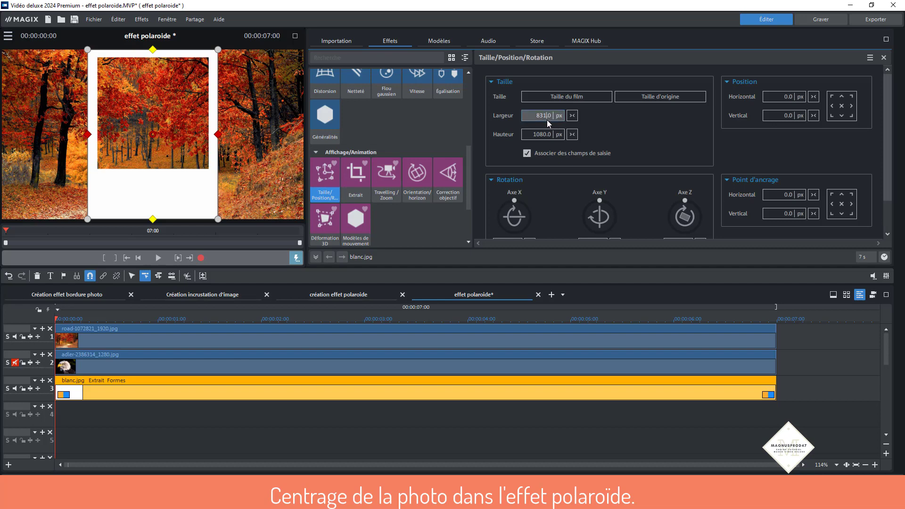
{"action": "left_click_drag", "start_coordinate": [547, 120], "coordinate": [542, 211]}
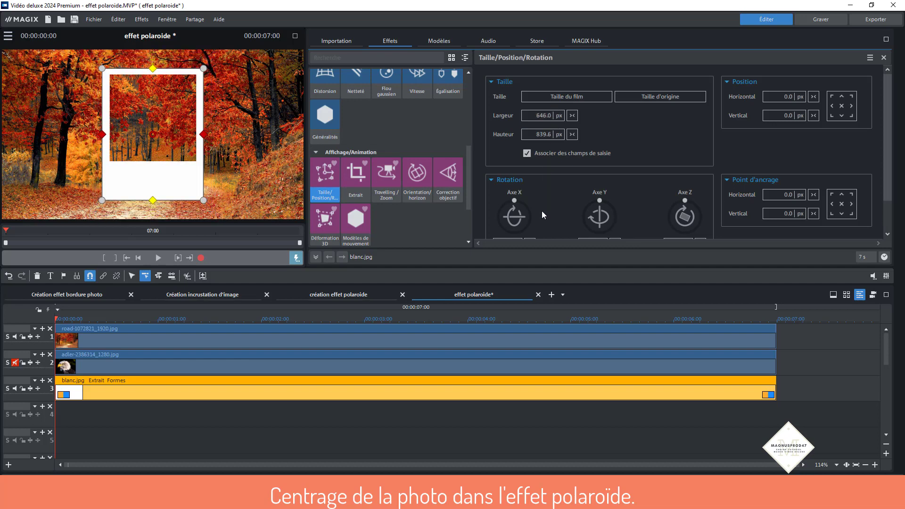
Move the polaroid frame to the upper left of the image, at about -447.6 px horizontal and 55.6 px vertical
{"action": "left_click", "coordinate": [296, 40]}
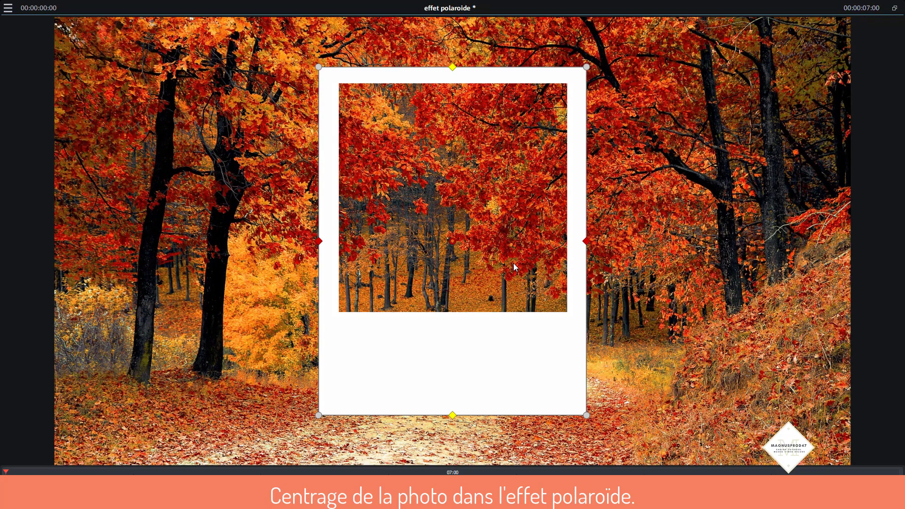
{"action": "left_click_drag", "start_coordinate": [513, 263], "coordinate": [328, 243]}
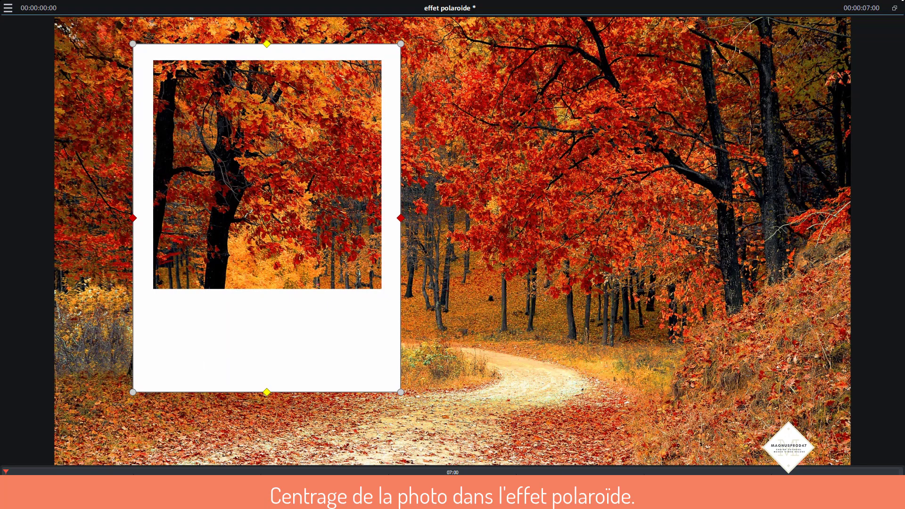
{"action": "left_click", "coordinate": [895, 10]}
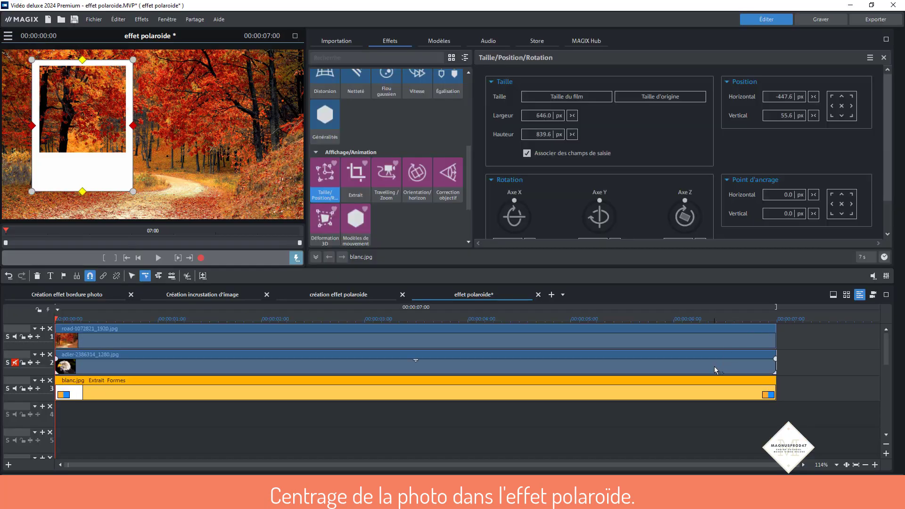
{"action": "left_click", "coordinate": [223, 418]}
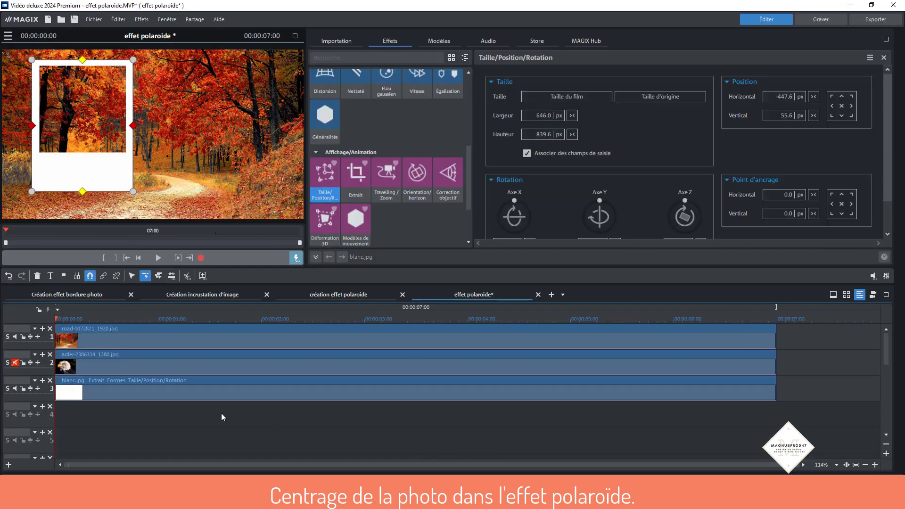
Unmute track 2 and scale its eagle photo down to 694.0 × 520.5 px with the Taille/Position/Rotation effect
{"action": "left_click", "coordinate": [15, 363]}
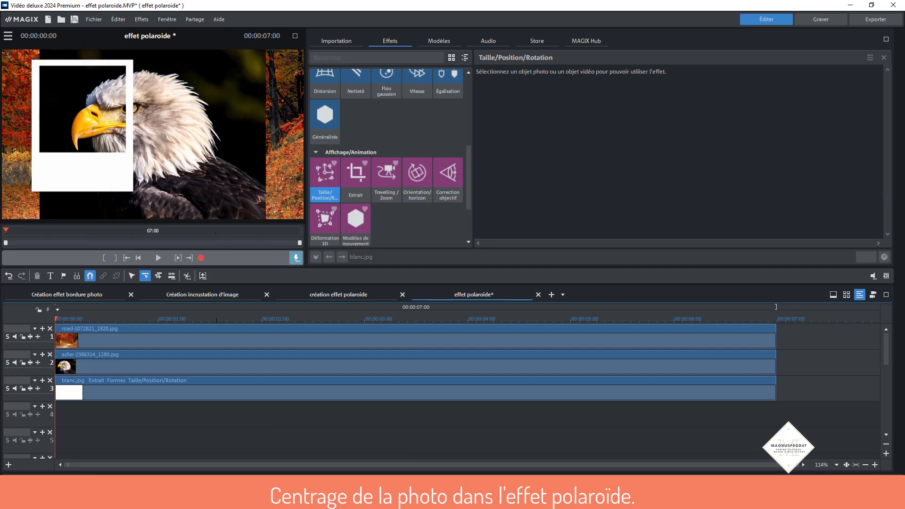
{"action": "left_click", "coordinate": [297, 365]}
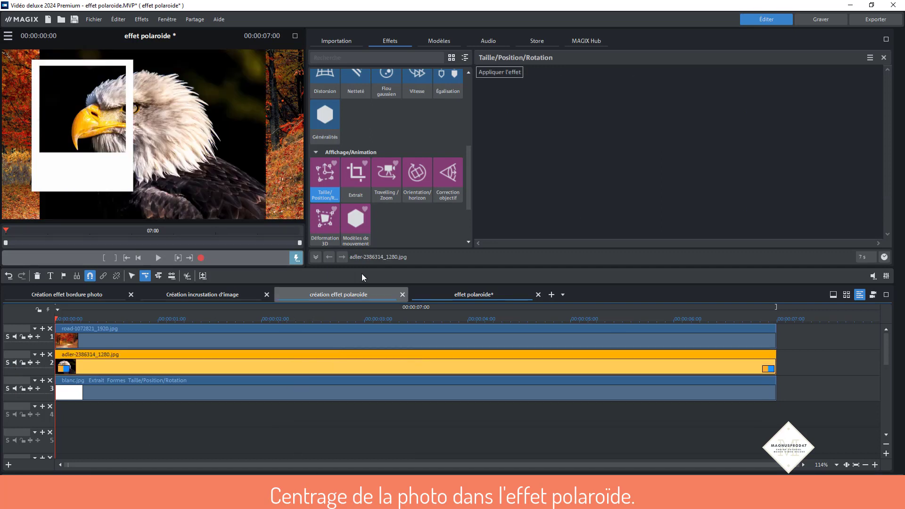
{"action": "left_click", "coordinate": [330, 185]}
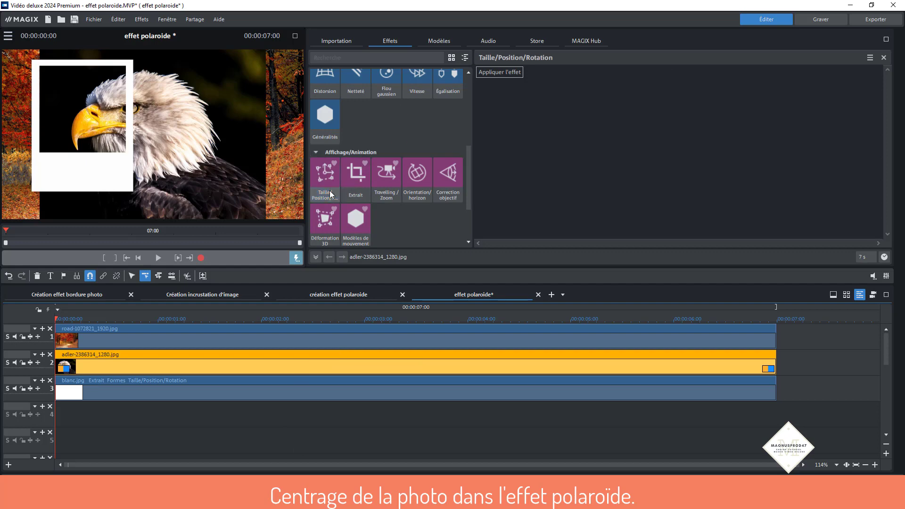
{"action": "left_click", "coordinate": [492, 74]}
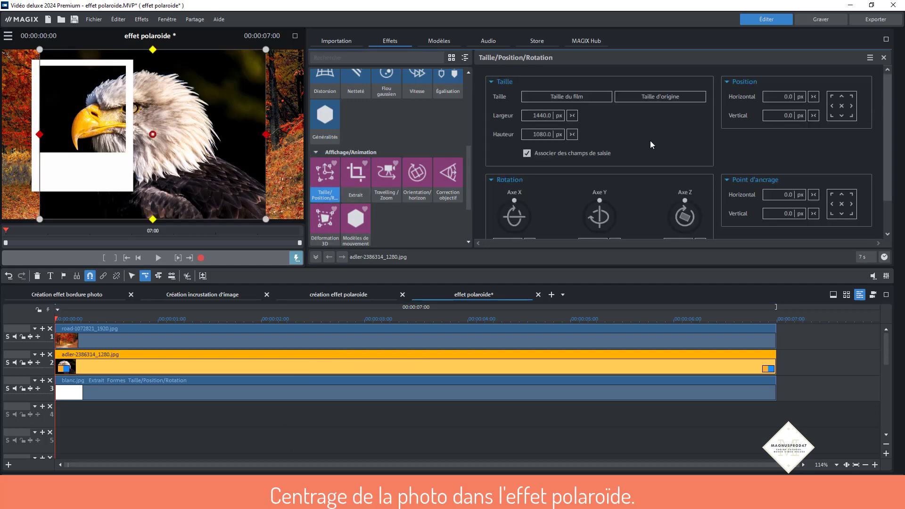
{"action": "double_click", "coordinate": [542, 115]}
{"action": "type", "text": "966"}
{"action": "key", "text": "Return"}
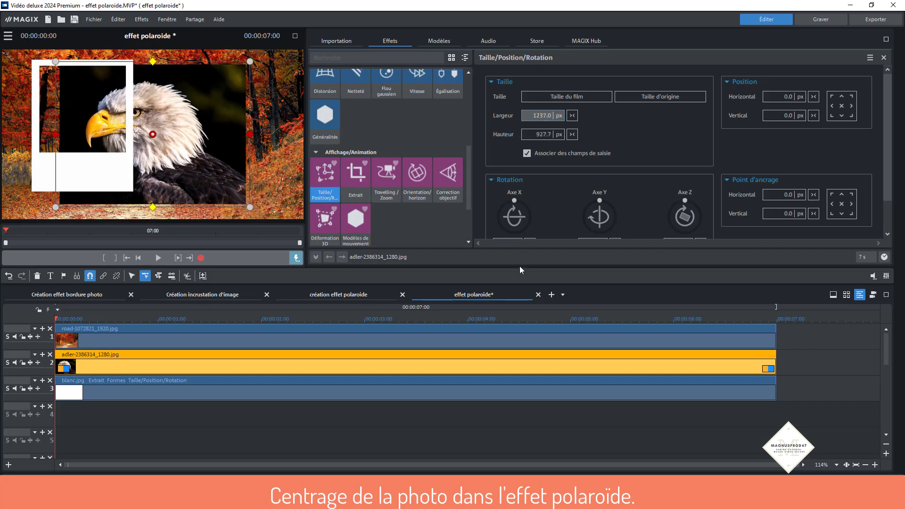
{"action": "left_click_drag", "start_coordinate": [508, 380], "coordinate": [499, 473]}
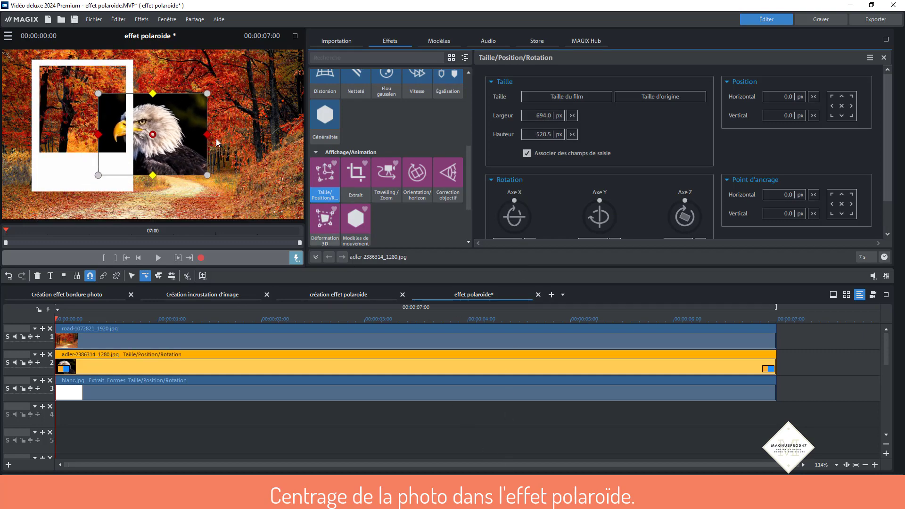
Position the eagle photo behind the polaroid cutout at about -426.0, 157.9 px and enlarge it to about 755.6 × 566.7 px
{"action": "left_click", "coordinate": [295, 37]}
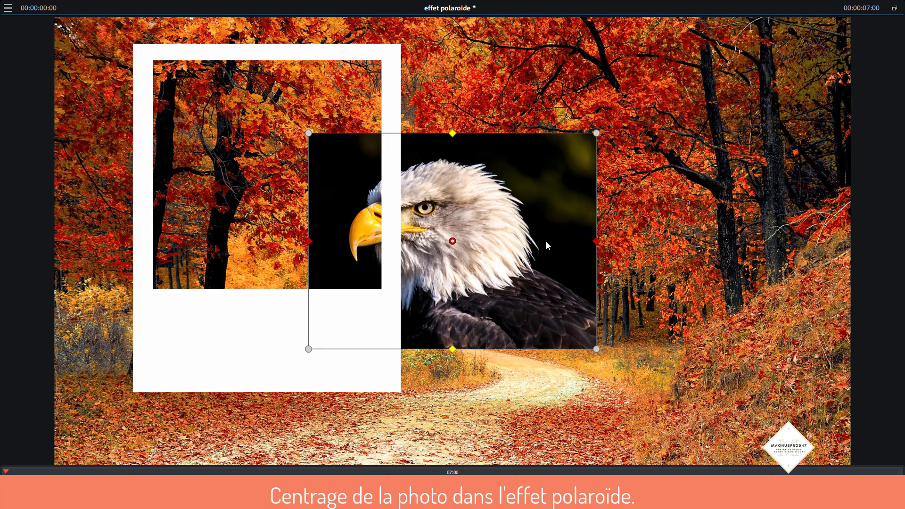
{"action": "left_click_drag", "start_coordinate": [546, 241], "coordinate": [364, 178]}
{"action": "left_click_drag", "start_coordinate": [414, 69], "coordinate": [421, 59]}
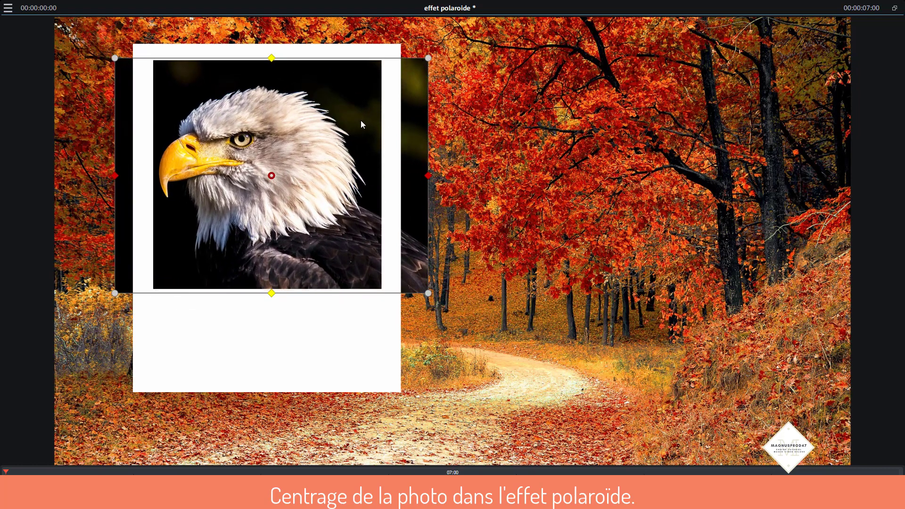
{"action": "left_click", "coordinate": [895, 7]}
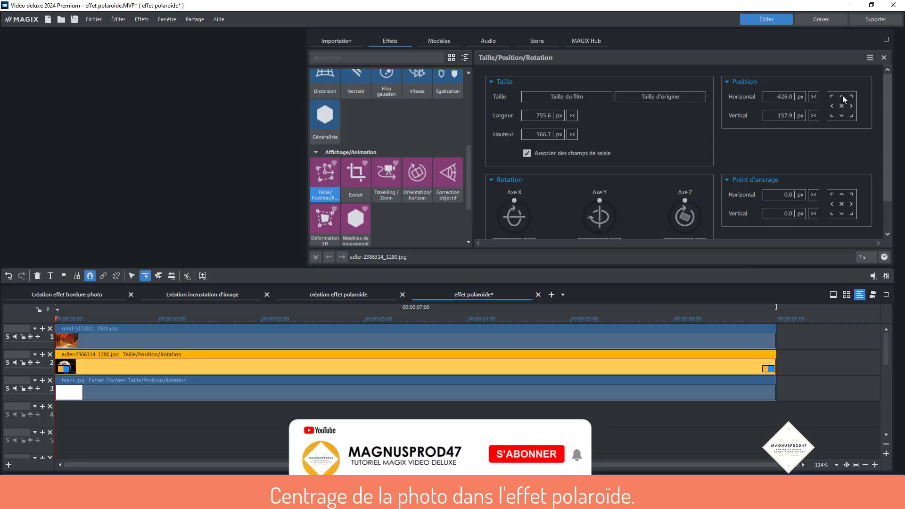
{"action": "left_click", "coordinate": [360, 423]}
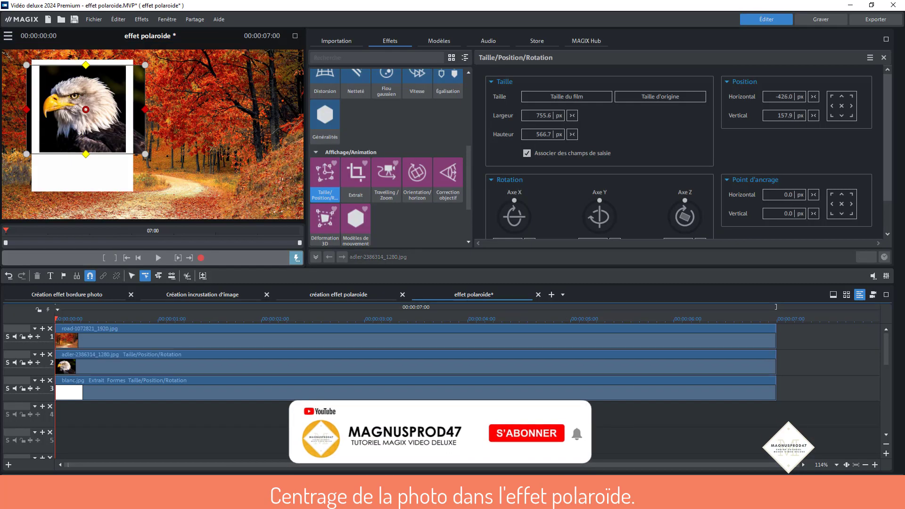
Apply the Formes effect to the eagle photo with the Carré shape and a size of 0.382
{"action": "left_click", "coordinate": [338, 366]}
{"action": "scroll", "coordinate": [414, 195], "scroll_direction": "up", "scroll_amount": 3}
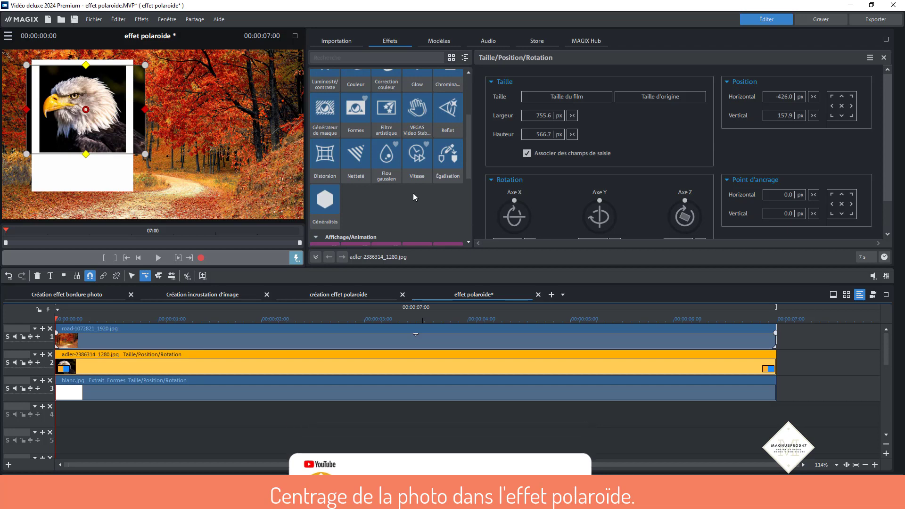
{"action": "scroll", "coordinate": [414, 194], "scroll_direction": "up", "scroll_amount": 2}
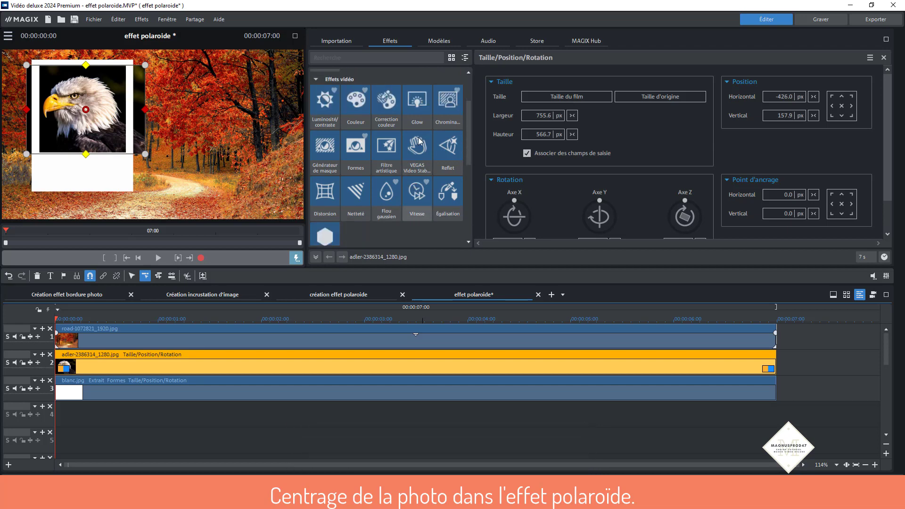
{"action": "left_click", "coordinate": [363, 168]}
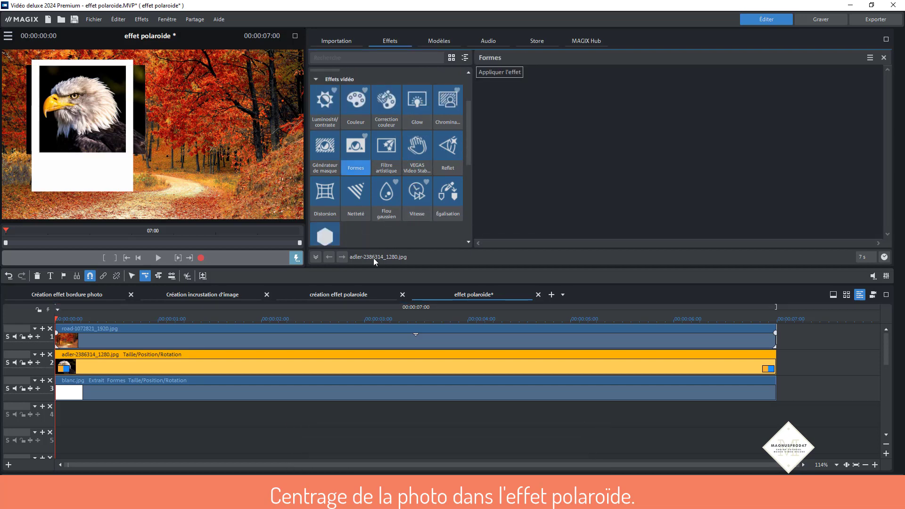
{"action": "left_click", "coordinate": [500, 71]}
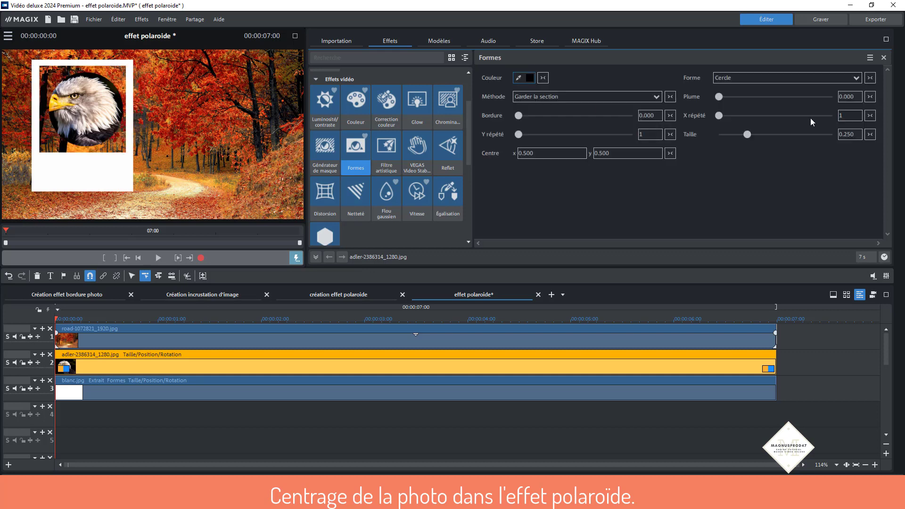
{"action": "left_click", "coordinate": [855, 78]}
{"action": "left_click", "coordinate": [751, 142]}
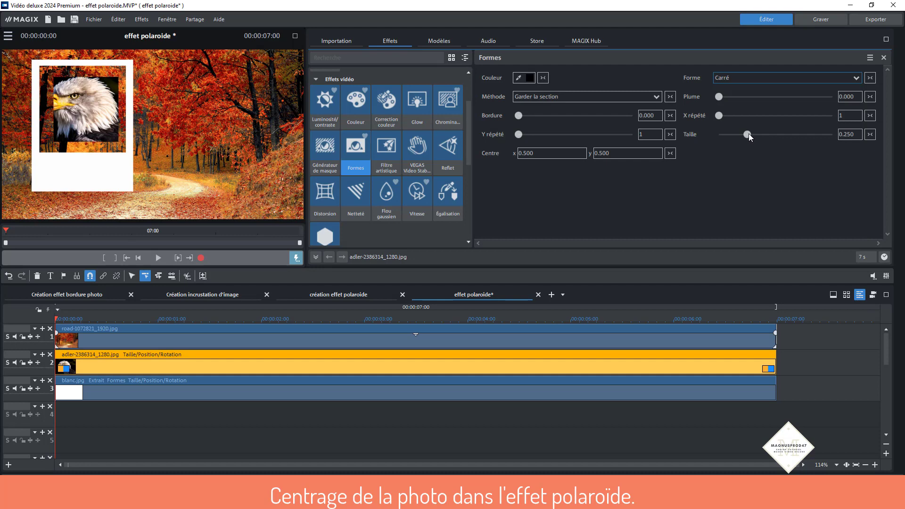
{"action": "left_click_drag", "start_coordinate": [747, 135], "coordinate": [763, 135]}
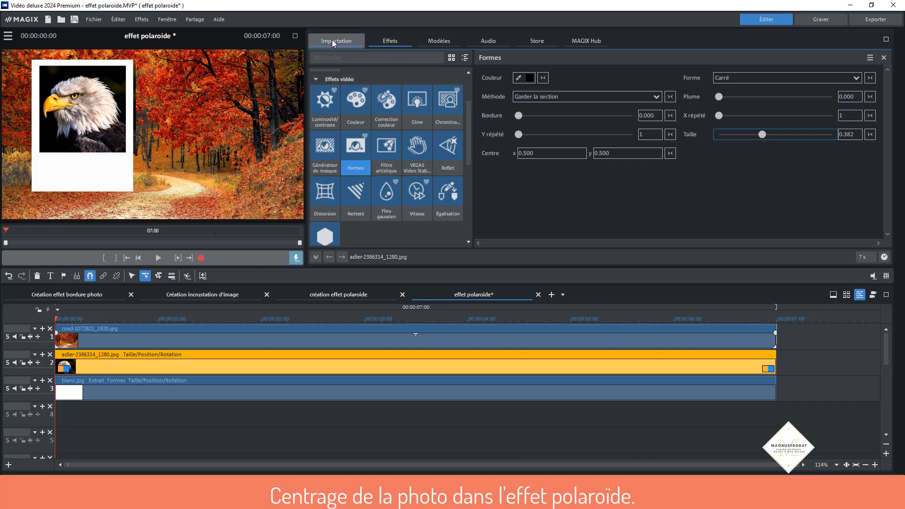
Try centre x values of 0.471 and 0.526 for the eagle photo's square mask, checking the edges in the enlarged preview
{"action": "left_click", "coordinate": [295, 35]}
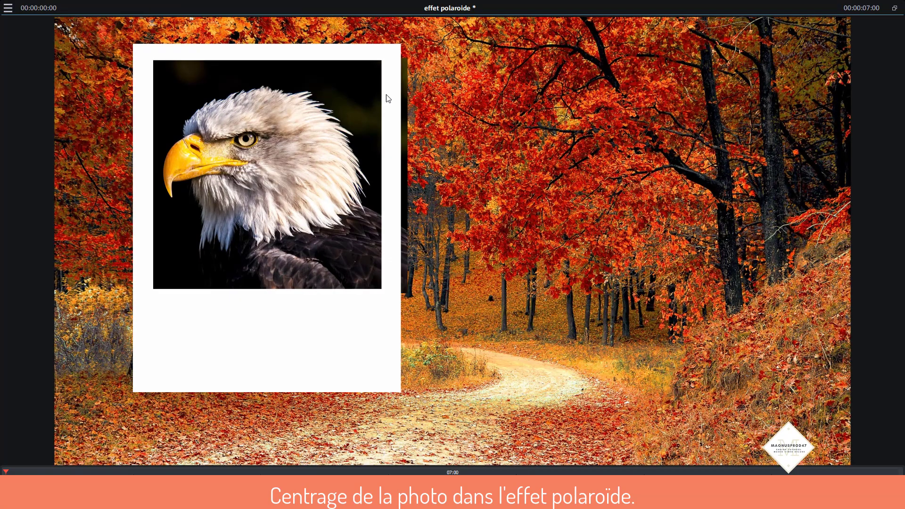
{"action": "left_click", "coordinate": [895, 9]}
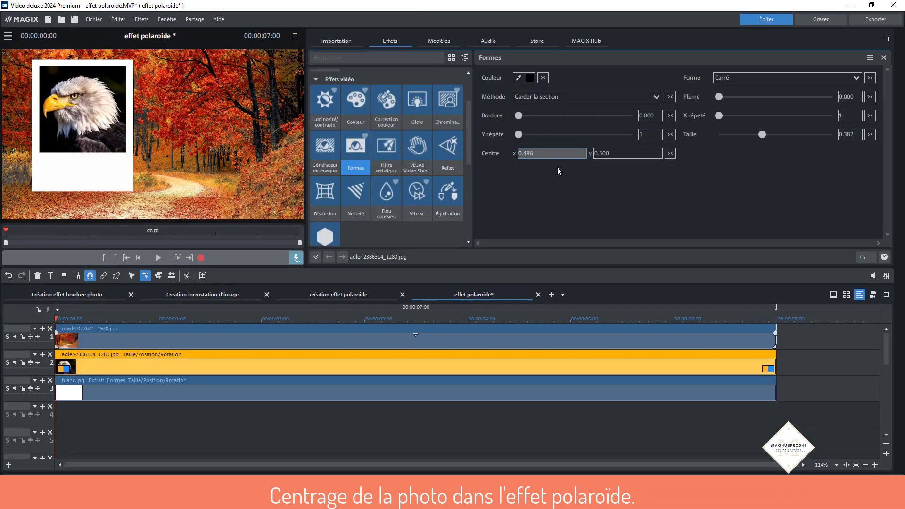
{"action": "left_click_drag", "start_coordinate": [558, 171], "coordinate": [558, 176]}
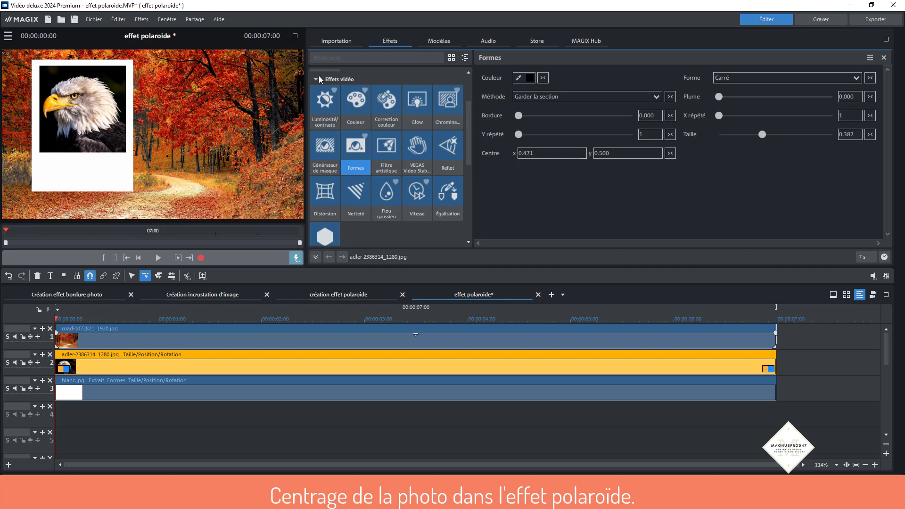
{"action": "left_click", "coordinate": [543, 155]}
{"action": "left_click_drag", "start_coordinate": [544, 142], "coordinate": [547, 121]}
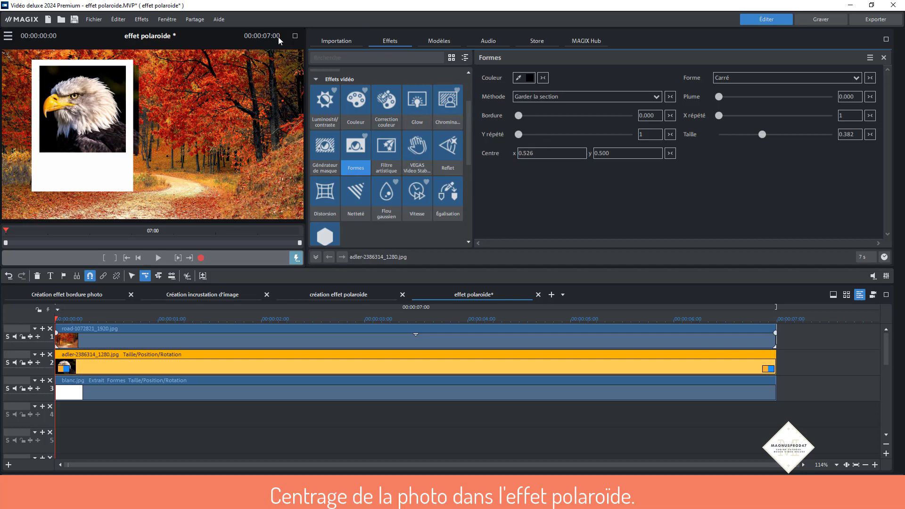
{"action": "left_click", "coordinate": [295, 36]}
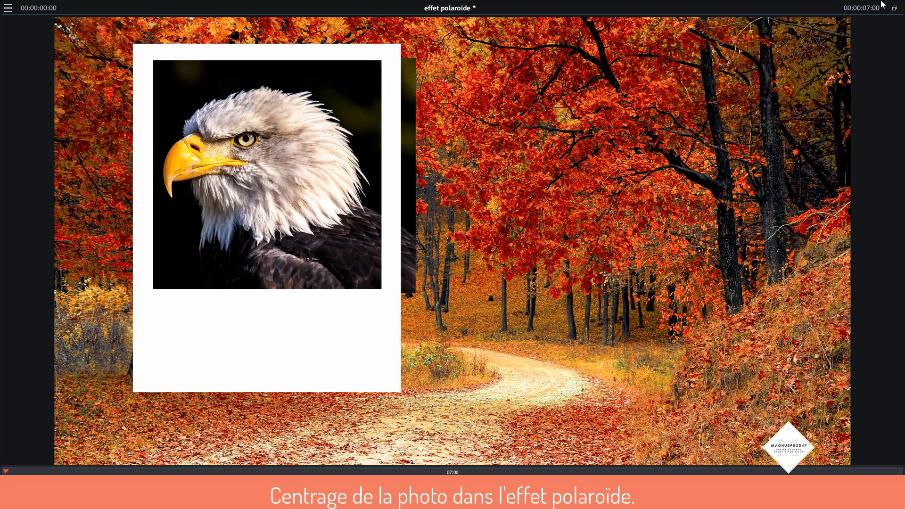
{"action": "left_click", "coordinate": [895, 8]}
Set the centre x of the eagle photo's square mask to 0.454 and check the frame edges in the enlarged preview
{"action": "left_click_drag", "start_coordinate": [555, 157], "coordinate": [550, 195]}
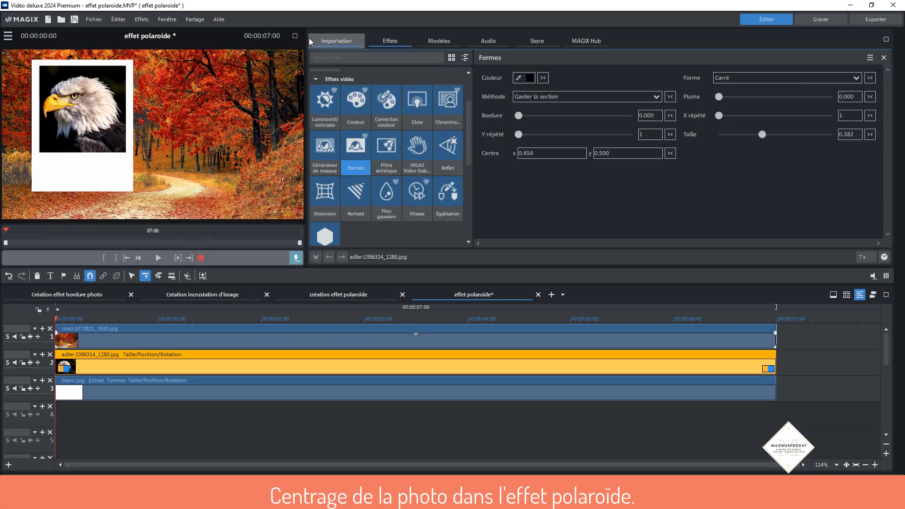
{"action": "left_click", "coordinate": [296, 36]}
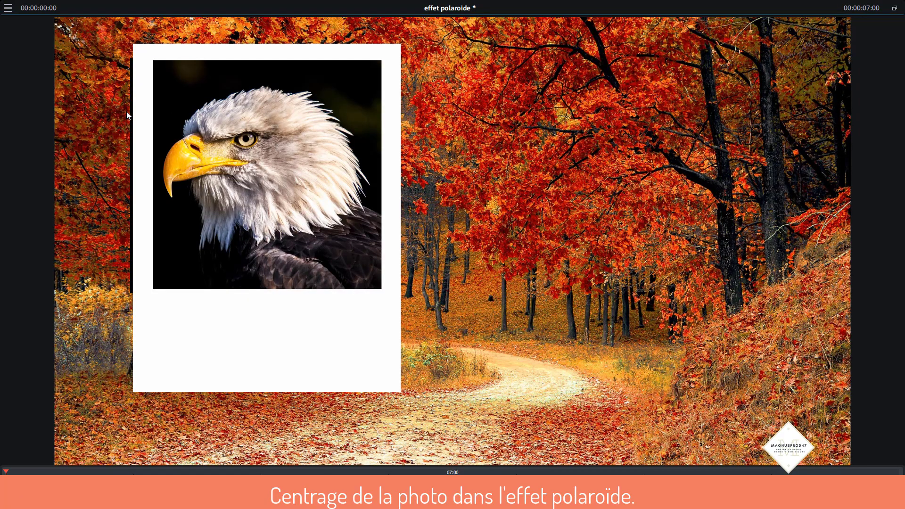
{"action": "left_click", "coordinate": [894, 8]}
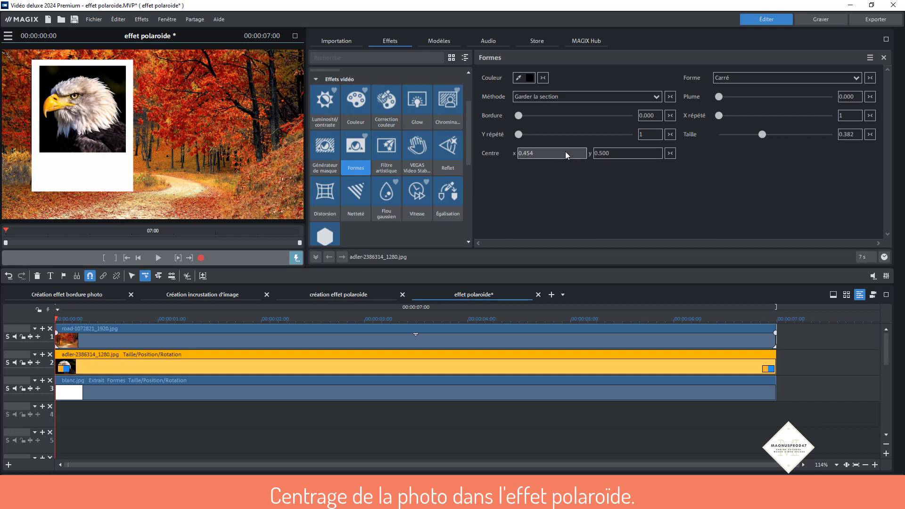
Set the centre x of the eagle photo's square mask to 0.465 and check its fit in the enlarged preview
{"action": "left_click_drag", "start_coordinate": [565, 151], "coordinate": [567, 140]}
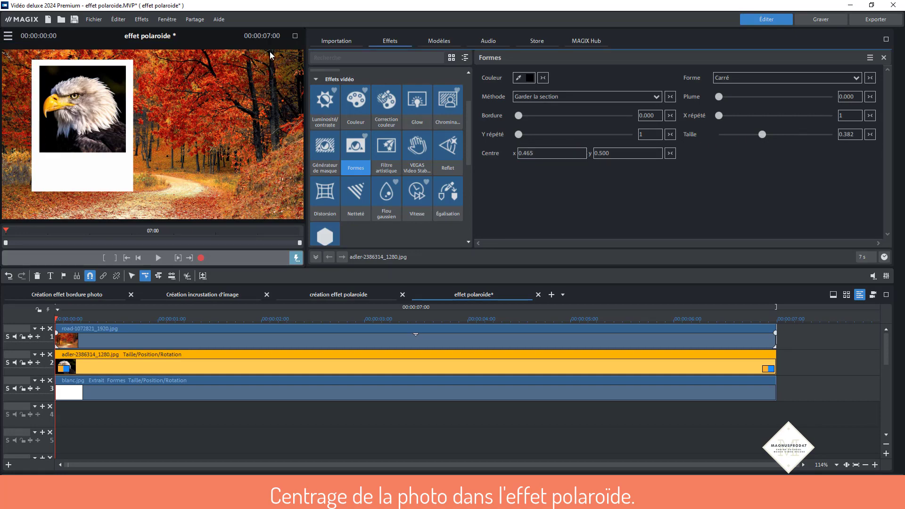
{"action": "left_click", "coordinate": [295, 36]}
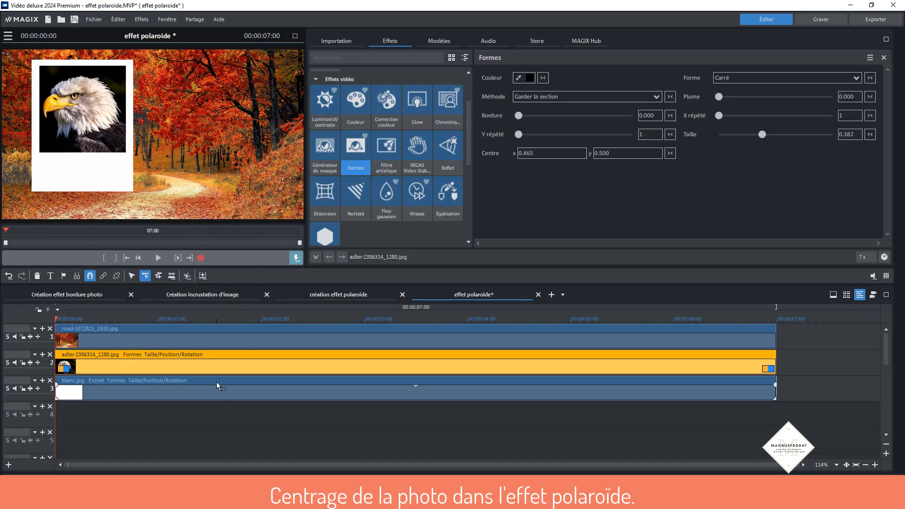
Add the title "Aigle Pêcheur" on the polaroid's lower border in a script font at size 26
{"action": "scroll", "coordinate": [366, 157], "scroll_direction": "up", "scroll_amount": 3}
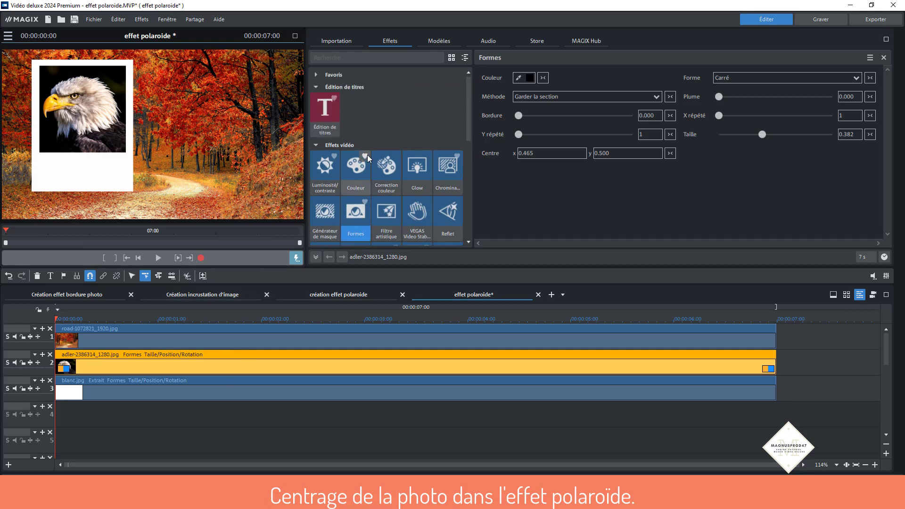
{"action": "left_click", "coordinate": [327, 121]}
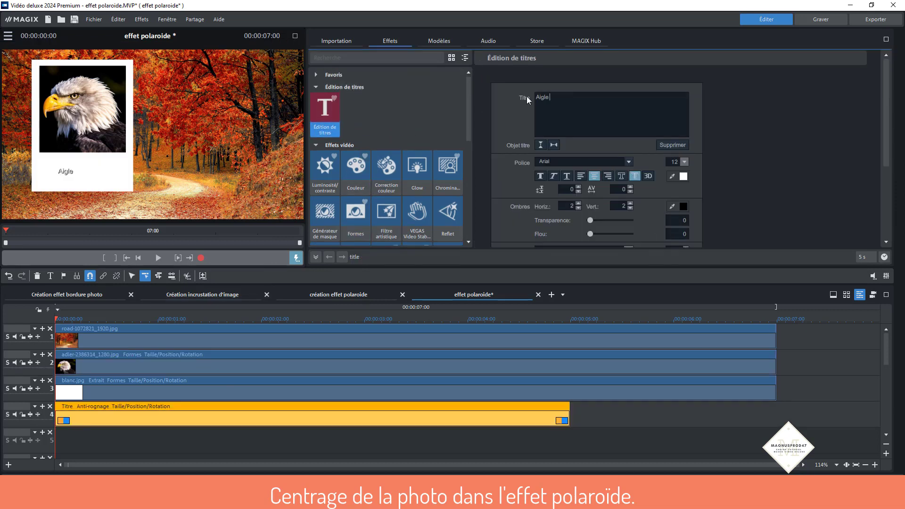
{"action": "type", "text": "Aigle Pêcheur"}
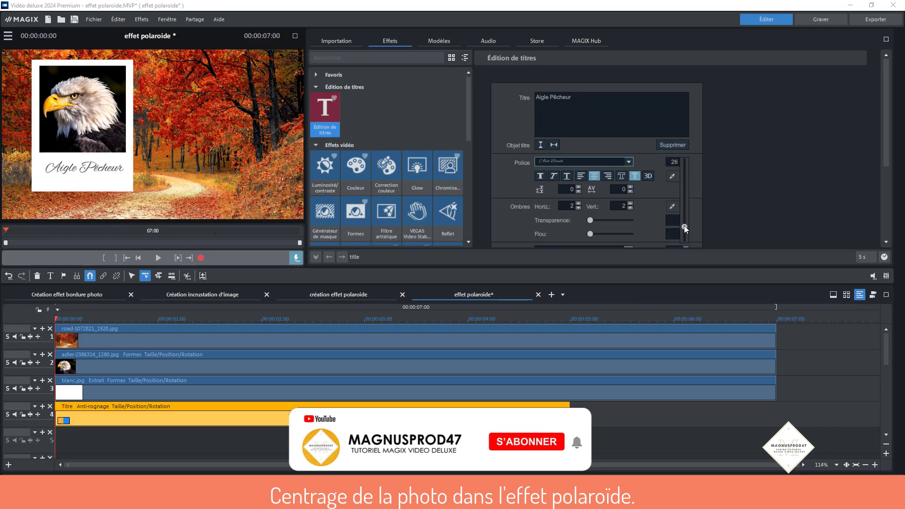
{"action": "left_click", "coordinate": [684, 225]}
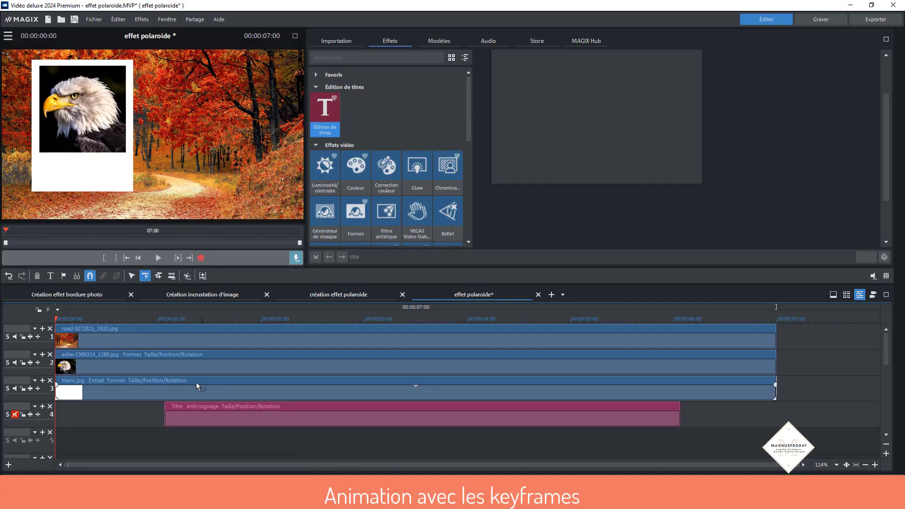
Open the size, position and rotation settings of the blanc.jpg polaroid frame and zoom the preview out to 50%
{"action": "left_click", "coordinate": [196, 383]}
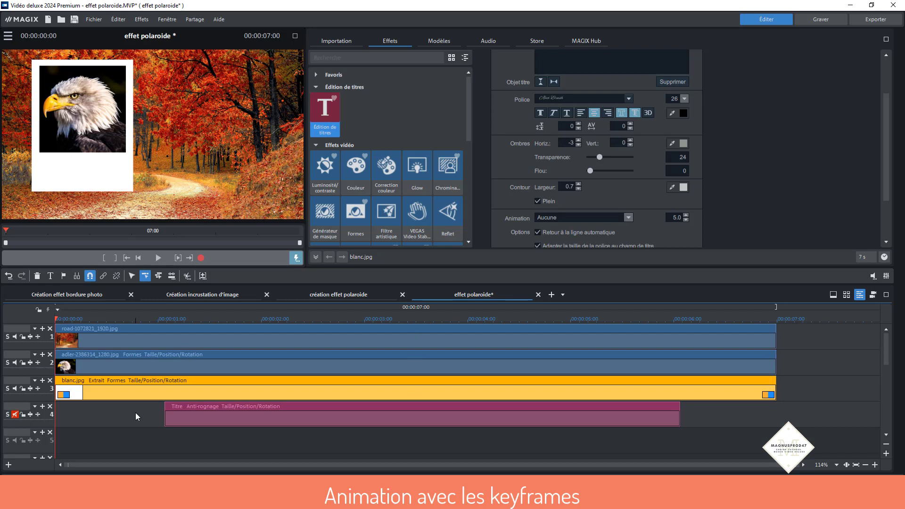
{"action": "left_click", "coordinate": [316, 145]}
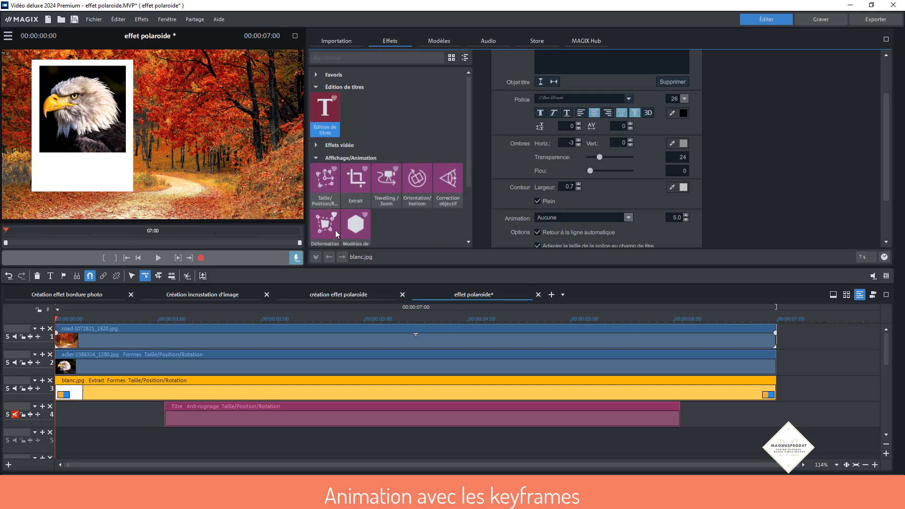
{"action": "left_click", "coordinate": [316, 157]}
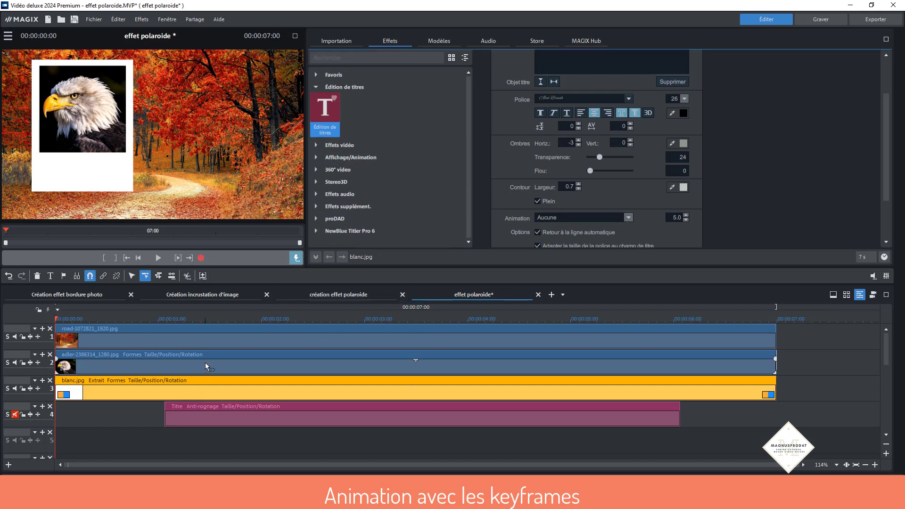
{"action": "left_click", "coordinate": [337, 158]}
{"action": "left_click", "coordinate": [324, 198]}
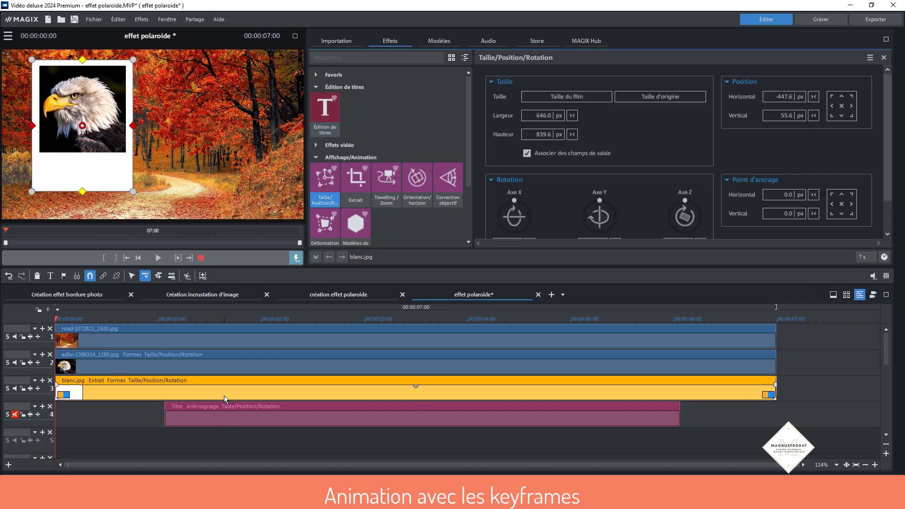
{"action": "left_click", "coordinate": [8, 36]}
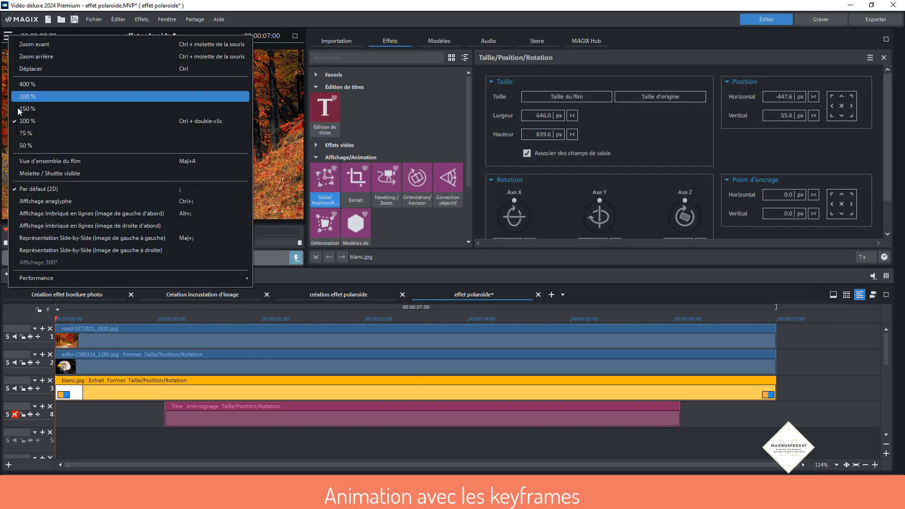
{"action": "left_click", "coordinate": [26, 145]}
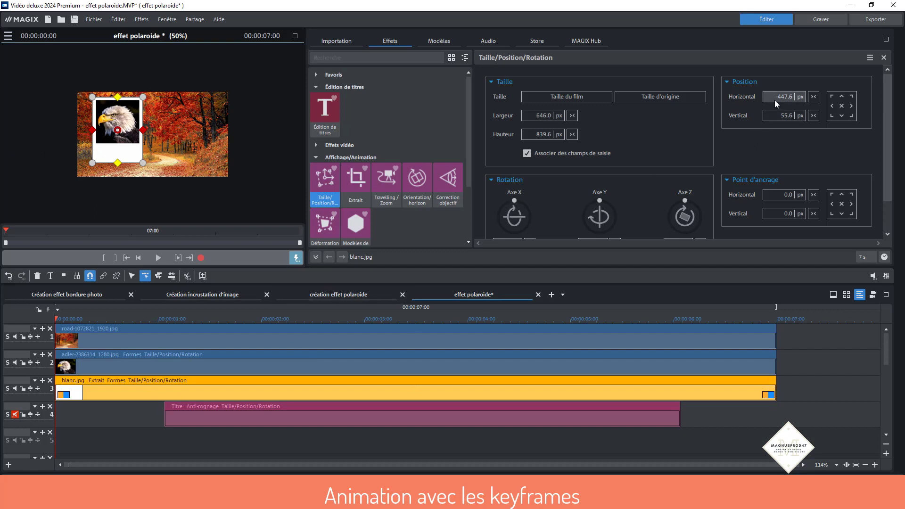
Move the polaroid frame off-screen to a horizontal position of -1348.6 px and set a Taille/Position/Rotation keyframe at 00:00:00:00
{"action": "left_click_drag", "start_coordinate": [774, 99], "coordinate": [726, 490]}
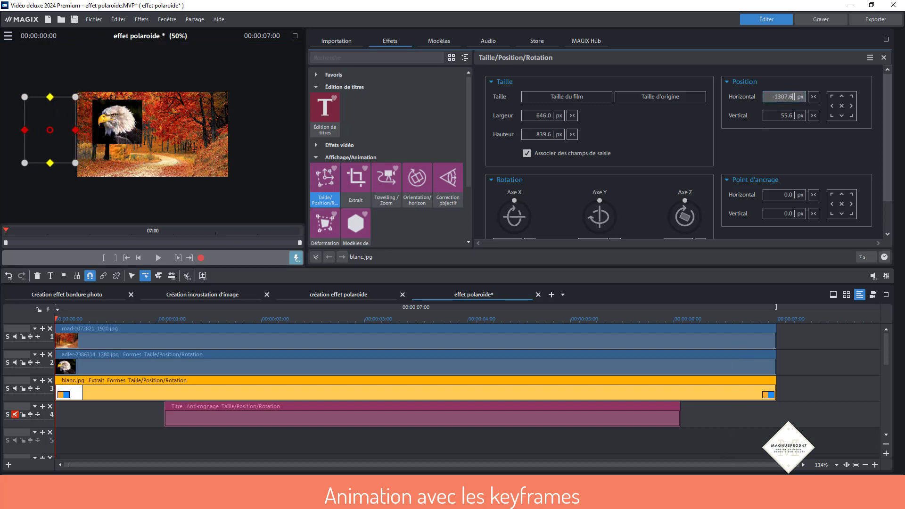
{"action": "left_click_drag", "start_coordinate": [789, 100], "coordinate": [791, 123]}
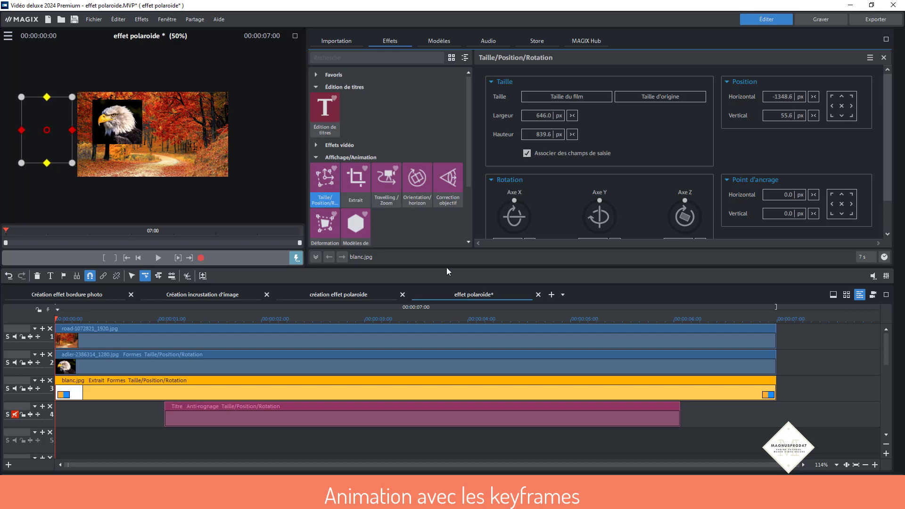
{"action": "left_click", "coordinate": [317, 258]}
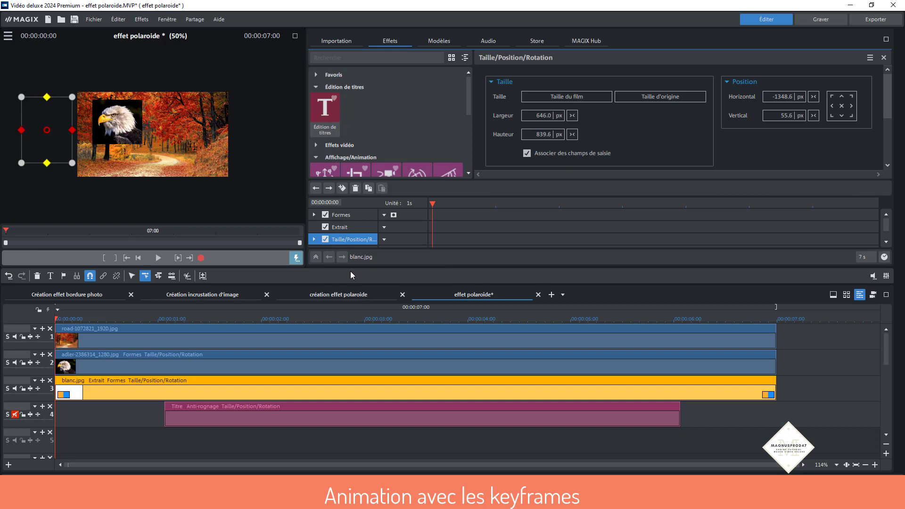
{"action": "left_click", "coordinate": [343, 189]}
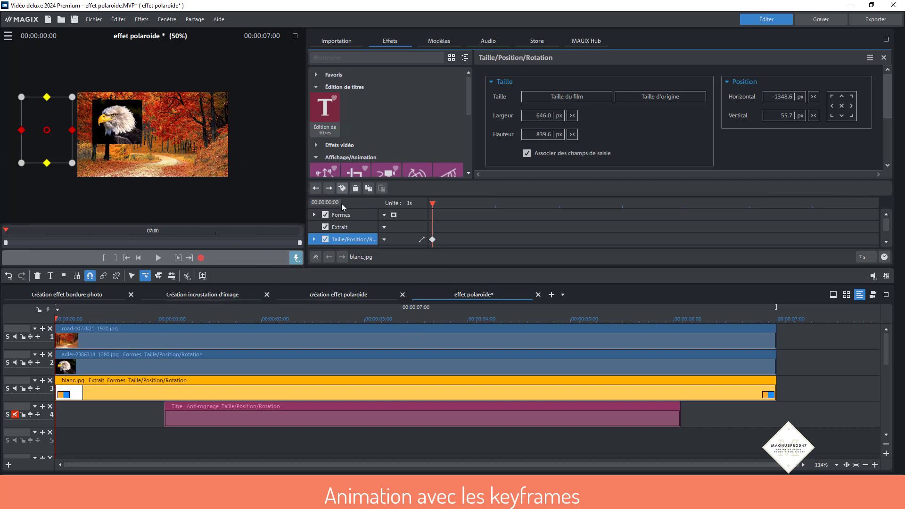
At 00:00:00:59, keyframe the polaroid frame at a horizontal position of -442.6 px and check its alignment in the enlarged preview
{"action": "left_click", "coordinate": [158, 324]}
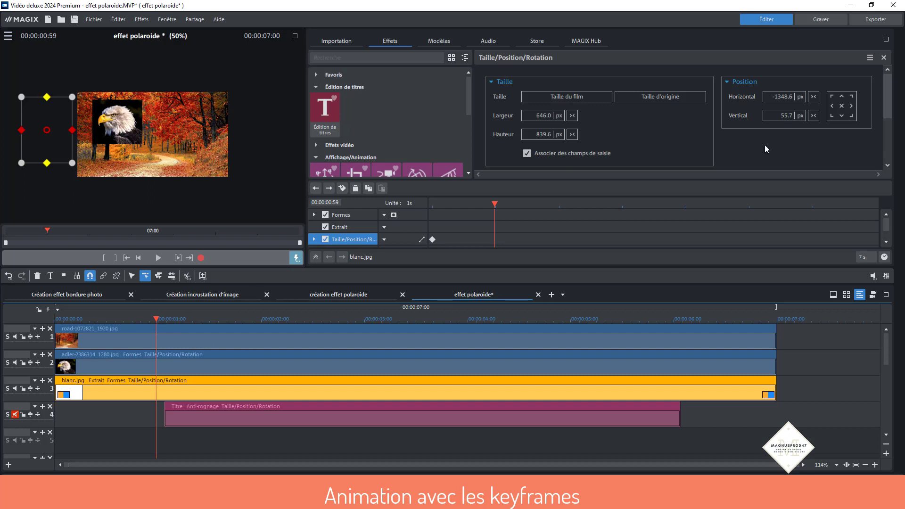
{"action": "left_click_drag", "start_coordinate": [780, 100], "coordinate": [781, 1]}
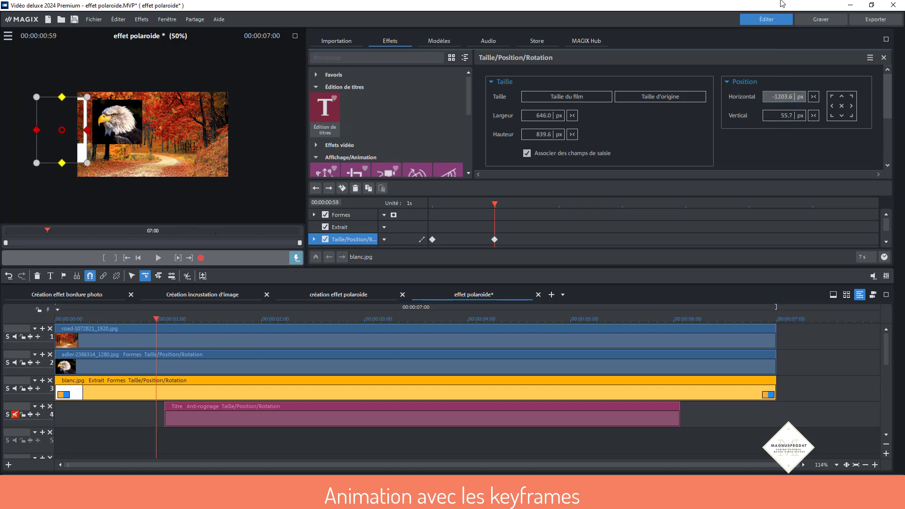
{"action": "left_click_drag", "start_coordinate": [776, 98], "coordinate": [784, 66]}
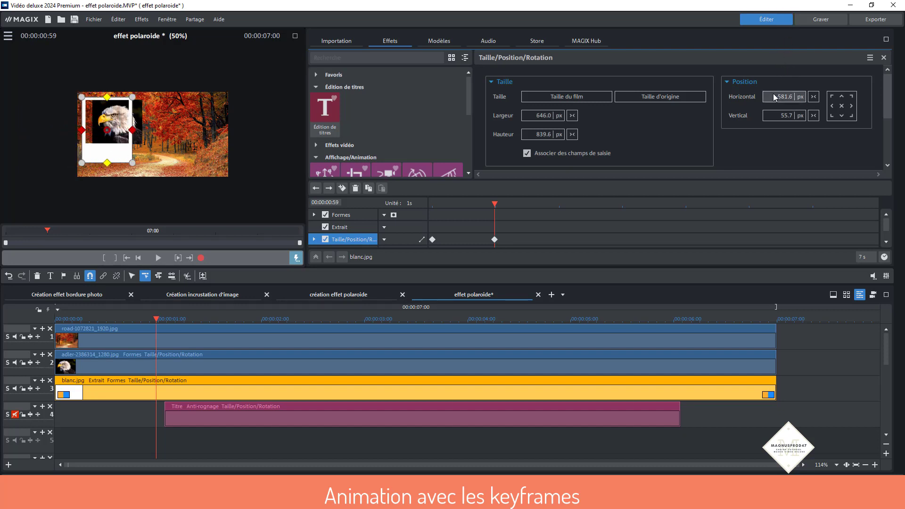
{"action": "left_click_drag", "start_coordinate": [774, 98], "coordinate": [786, 19]}
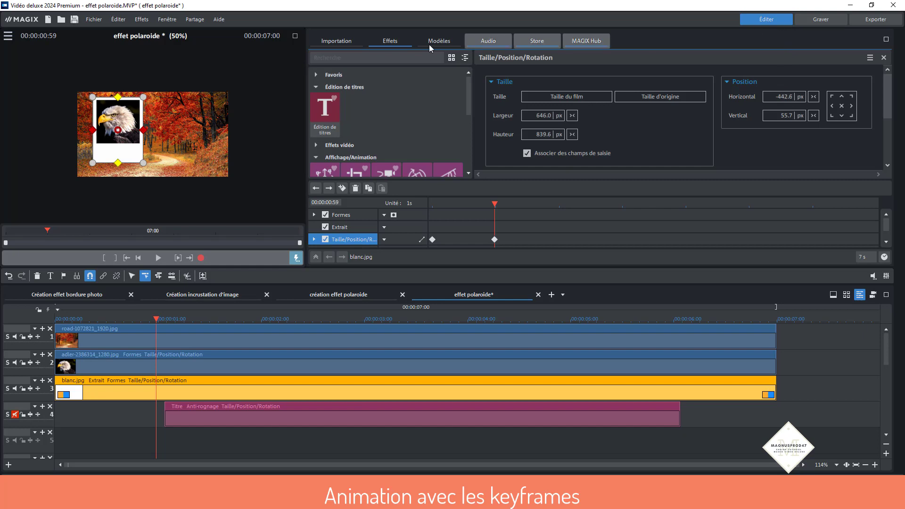
{"action": "left_click", "coordinate": [295, 36]}
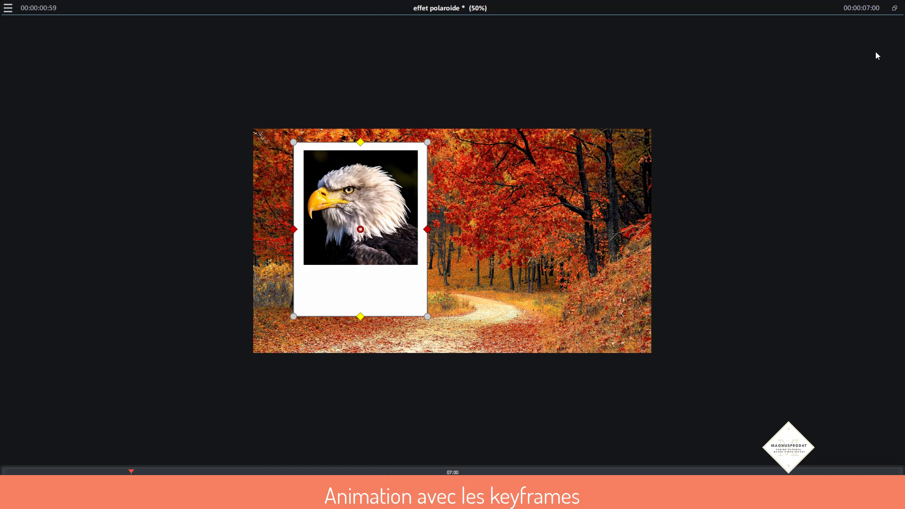
{"action": "left_click", "coordinate": [895, 8]}
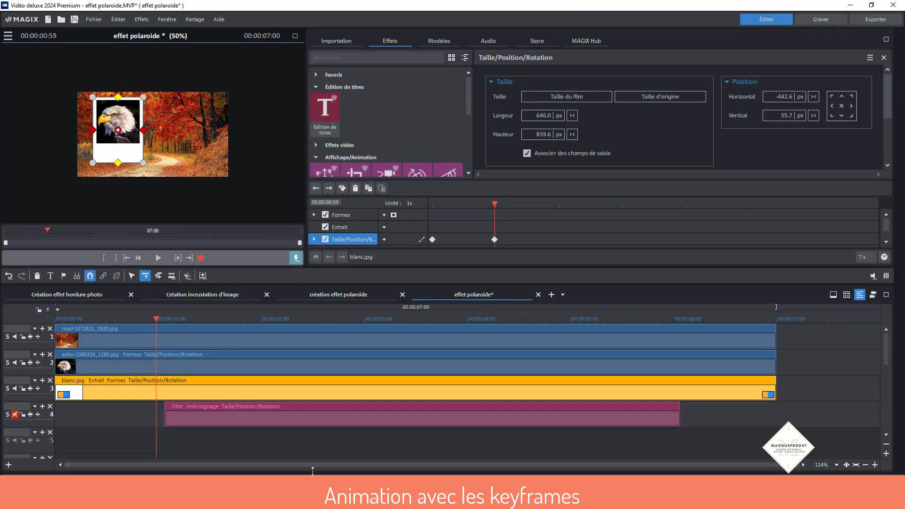
Keyframe the eagle photo's current position at 00:00:00:59 and a horizontal position of -1371.0 px at 00:00:00:00
{"action": "left_click", "coordinate": [151, 368]}
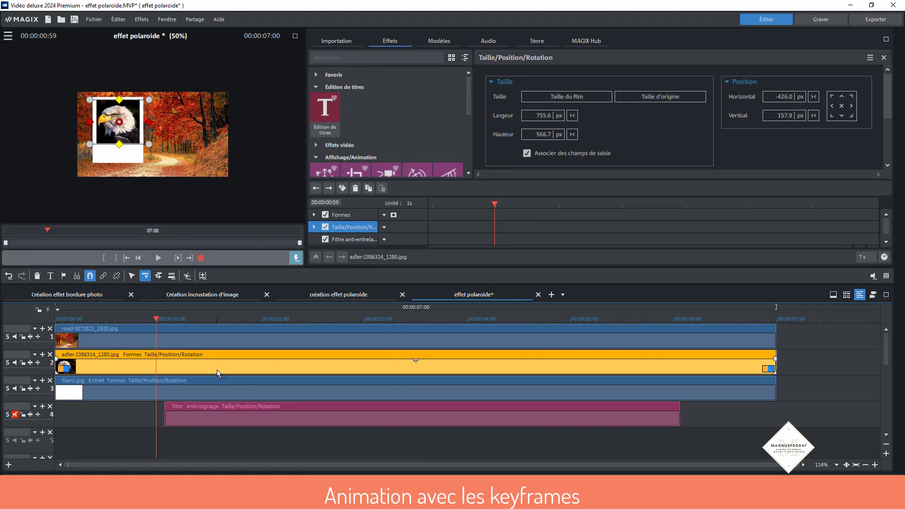
{"action": "left_click", "coordinate": [343, 188]}
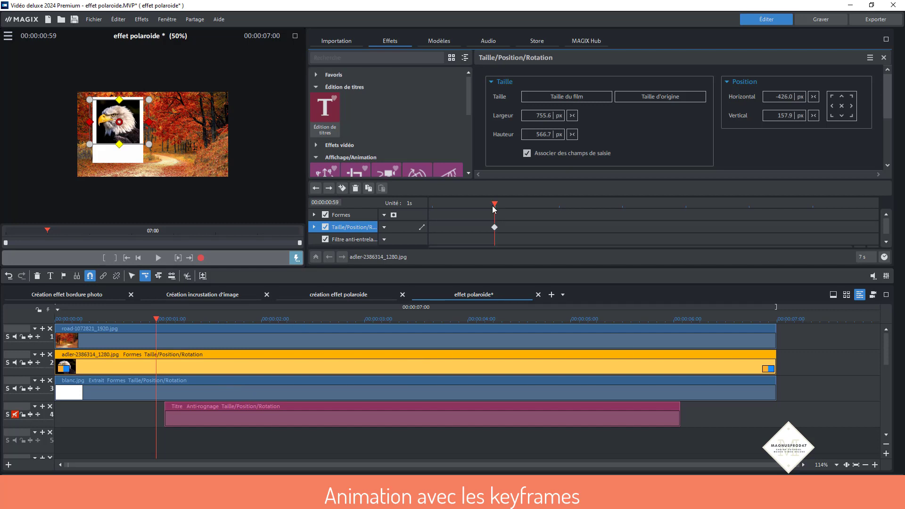
{"action": "left_click_drag", "start_coordinate": [494, 204], "coordinate": [432, 205]}
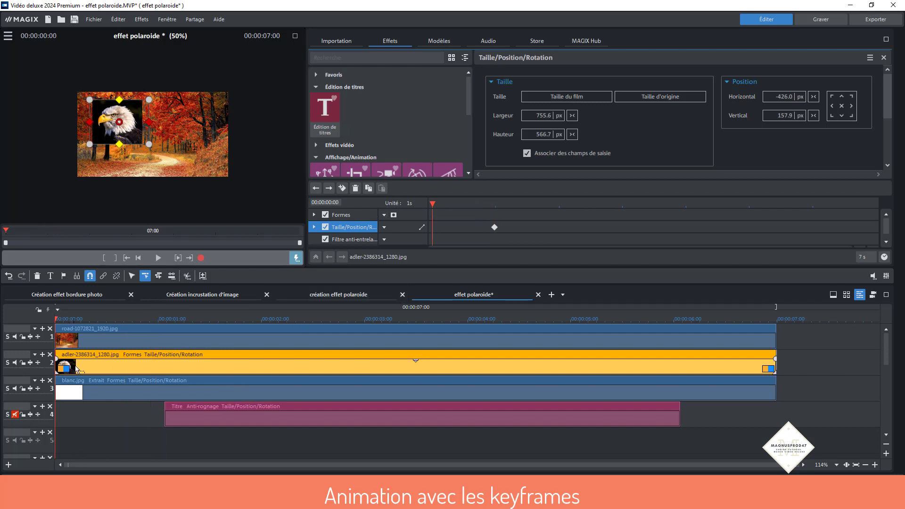
{"action": "left_click_drag", "start_coordinate": [772, 100], "coordinate": [698, 507]}
{"action": "left_click_drag", "start_coordinate": [787, 100], "coordinate": [782, 145]}
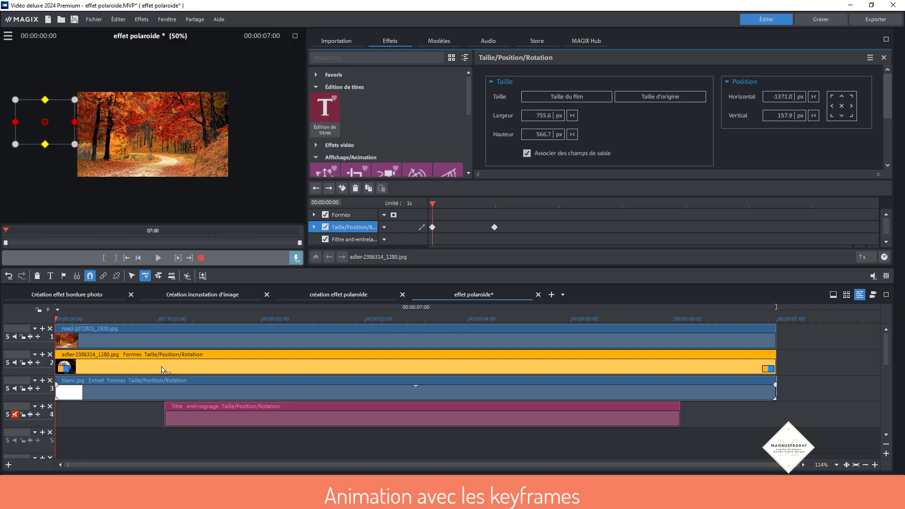
Play the polaroid's slide-in animation, then replay it in the enlarged preview at 100% zoom
{"action": "left_click", "coordinate": [158, 258]}
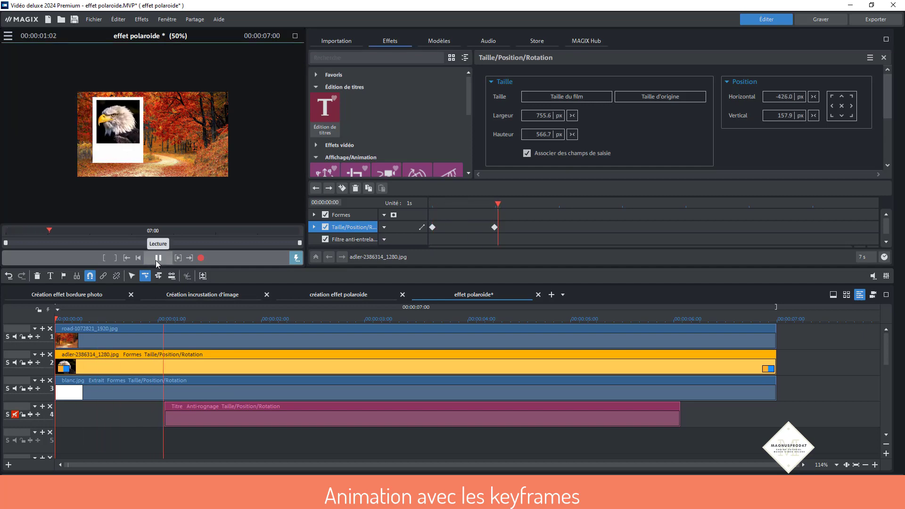
{"action": "left_click", "coordinate": [158, 258]}
{"action": "left_click", "coordinate": [294, 37]}
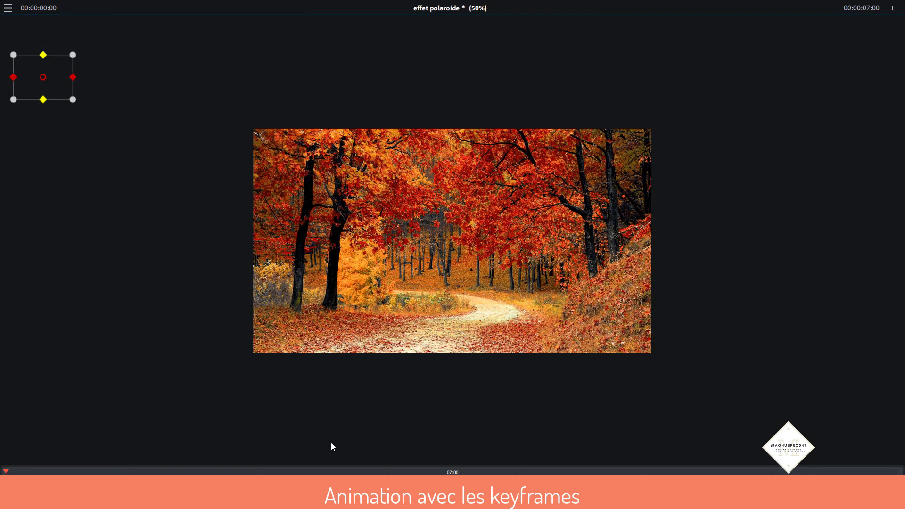
{"action": "left_click", "coordinate": [8, 8]}
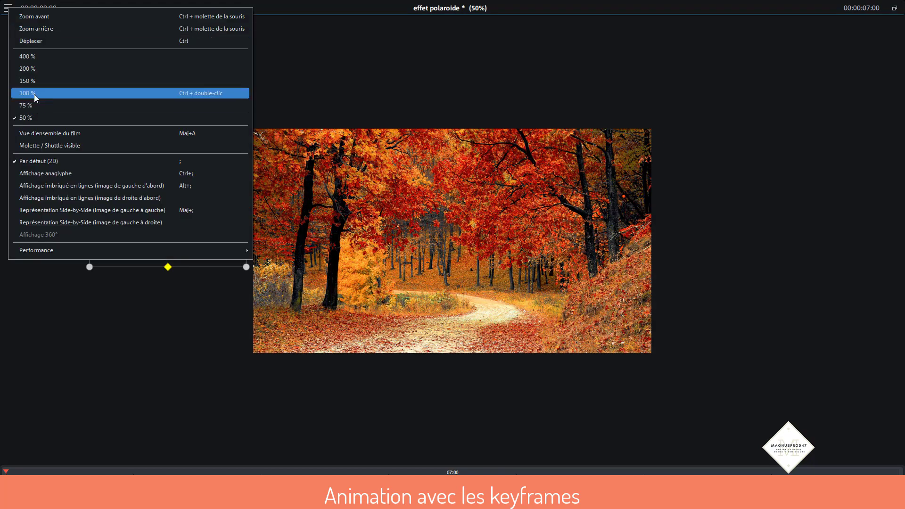
{"action": "left_click", "coordinate": [34, 94]}
{"action": "key", "text": "space"}
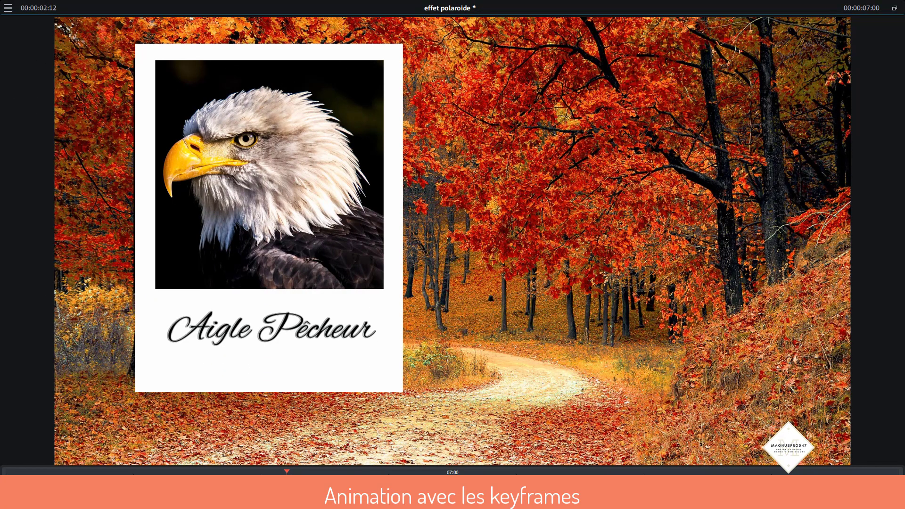
{"action": "key", "text": "space"}
{"action": "left_click", "coordinate": [895, 9]}
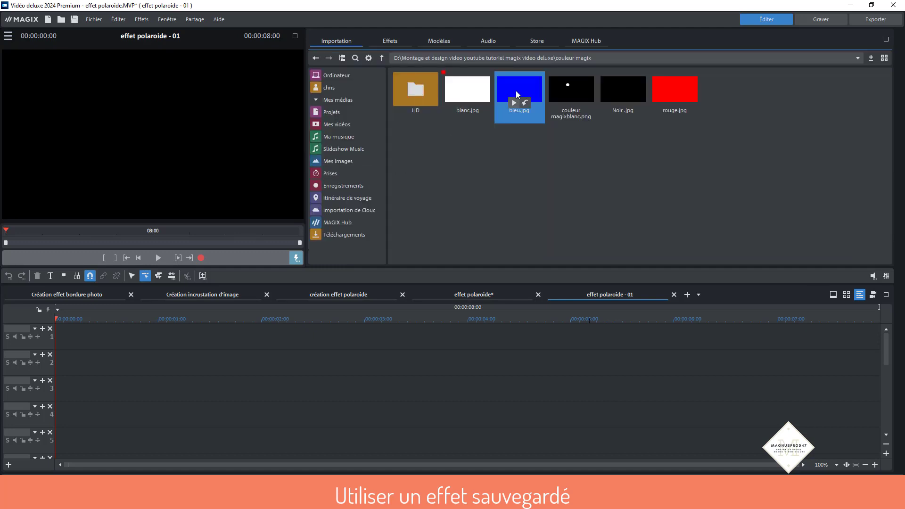
Add the bleu.jpg image to the start of track 3 in the effet polaroide - 01 film
{"action": "left_click_drag", "start_coordinate": [504, 92], "coordinate": [72, 392]}
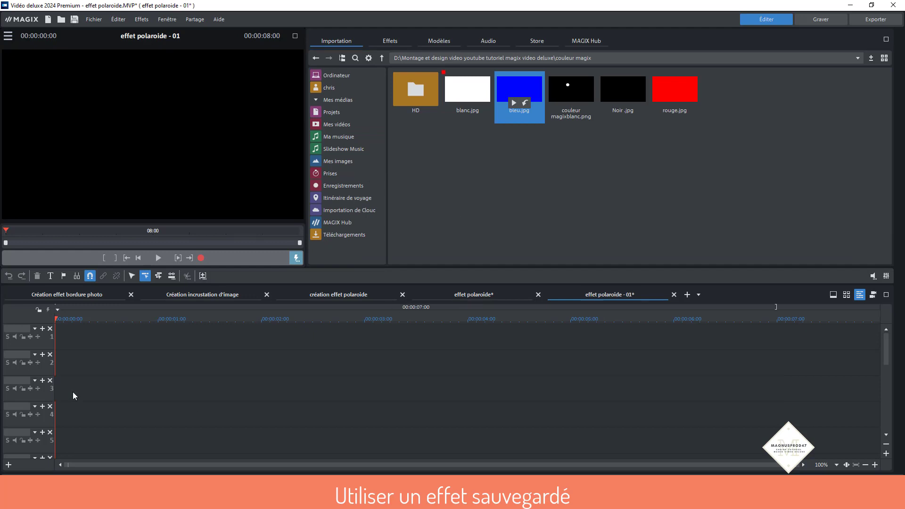